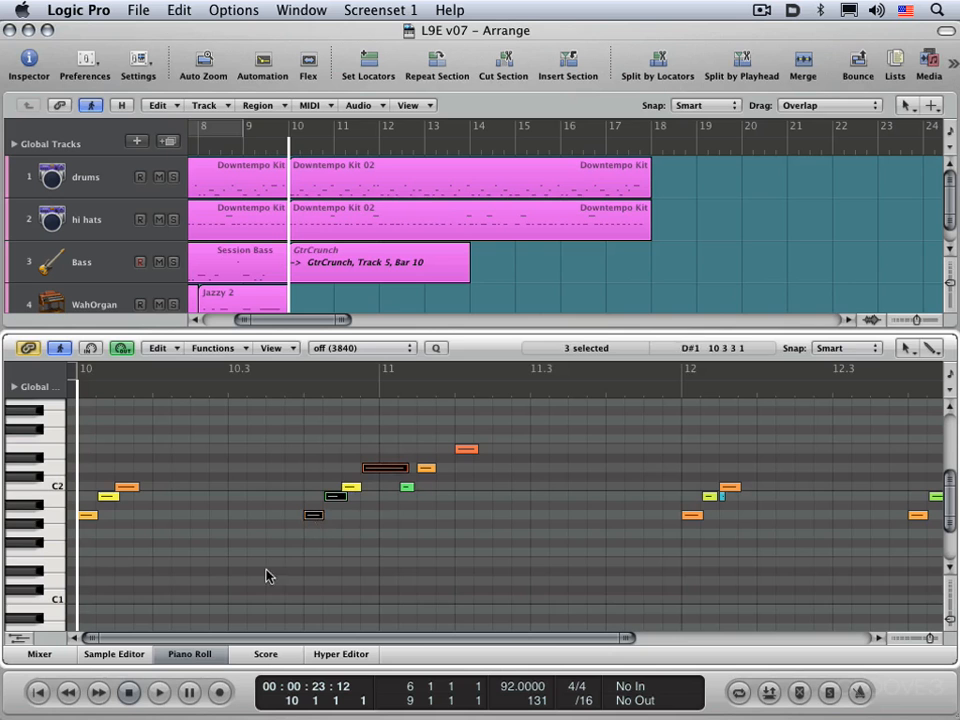
- Select the seven notes around bar 11 as a group, and clear the selection
left_click(278, 449)
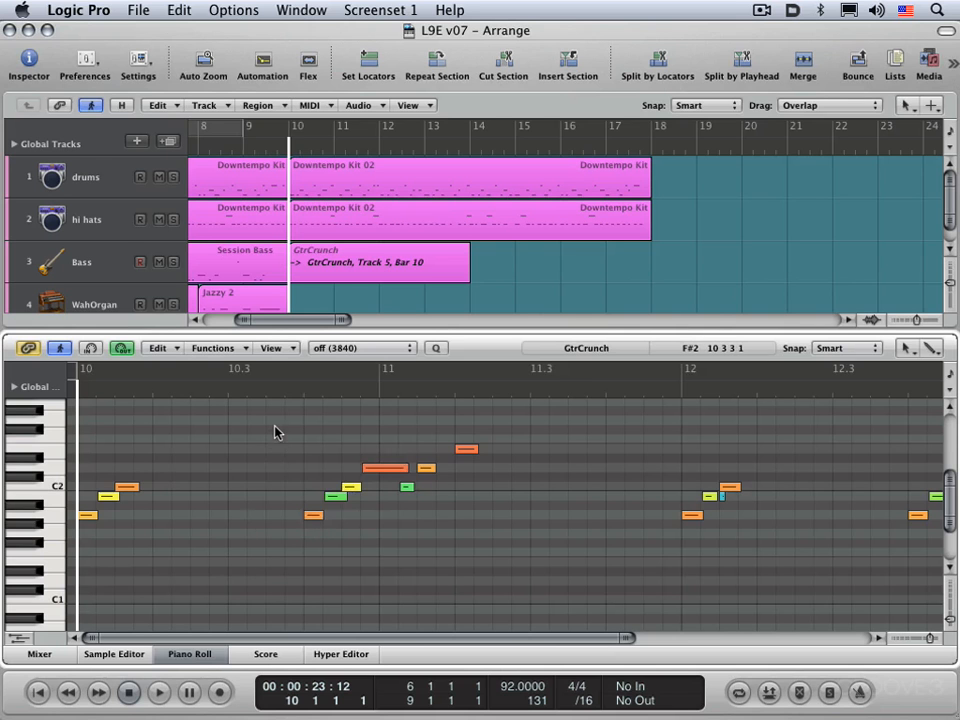
left_click_drag(270, 436, 500, 560)
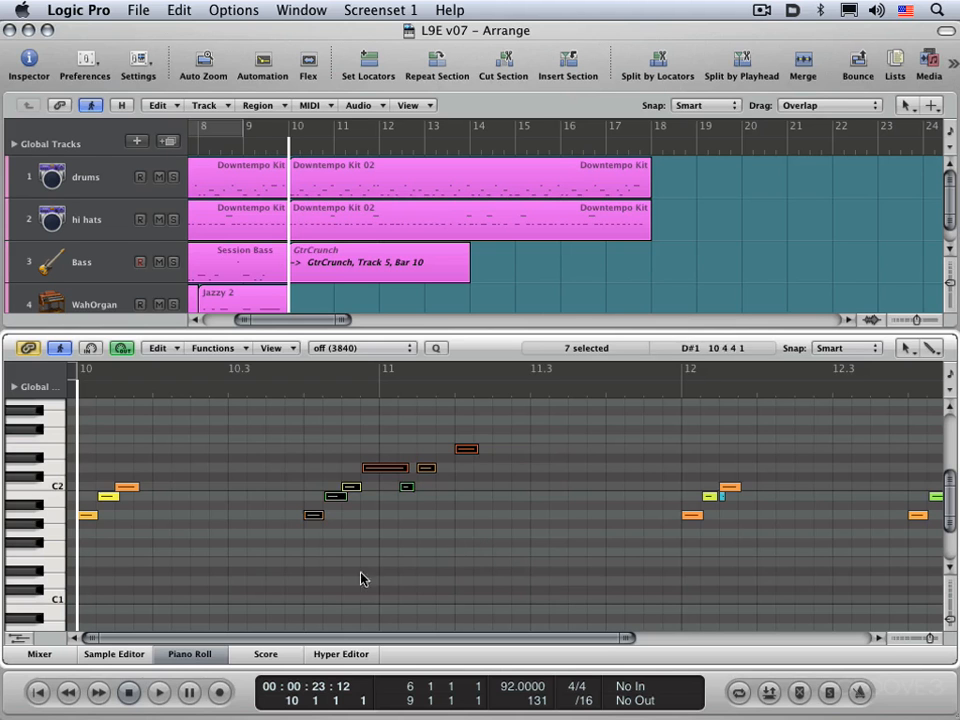
left_click(193, 553)
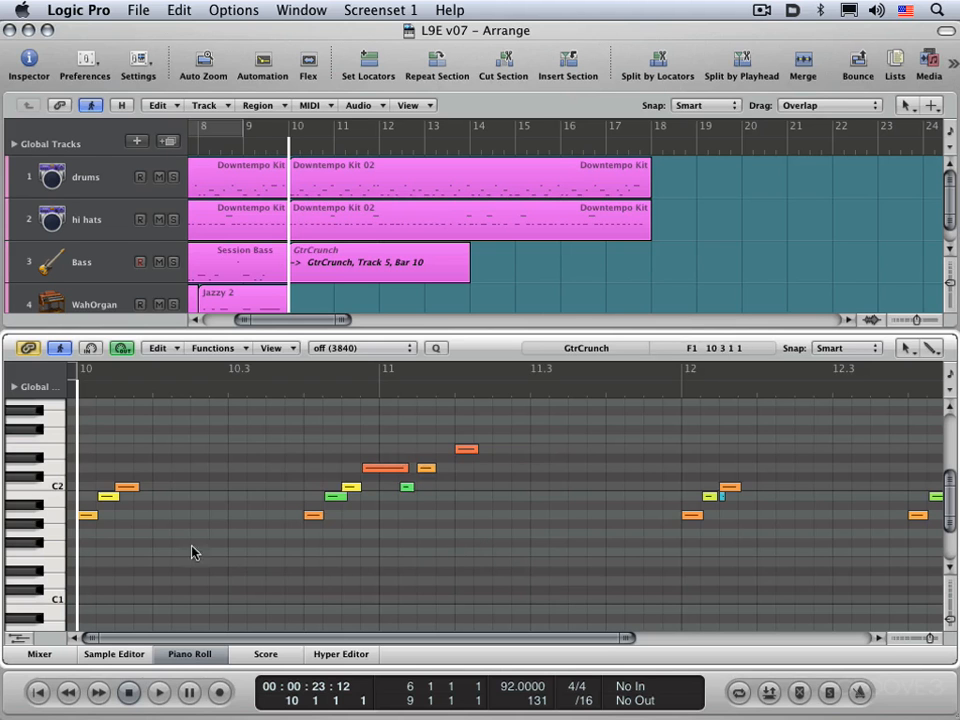
- Select all A1 notes, extend the selection across the surrounding pitches, exclude the A1 and D2 notes, and clear the selection
left_click(48, 520)
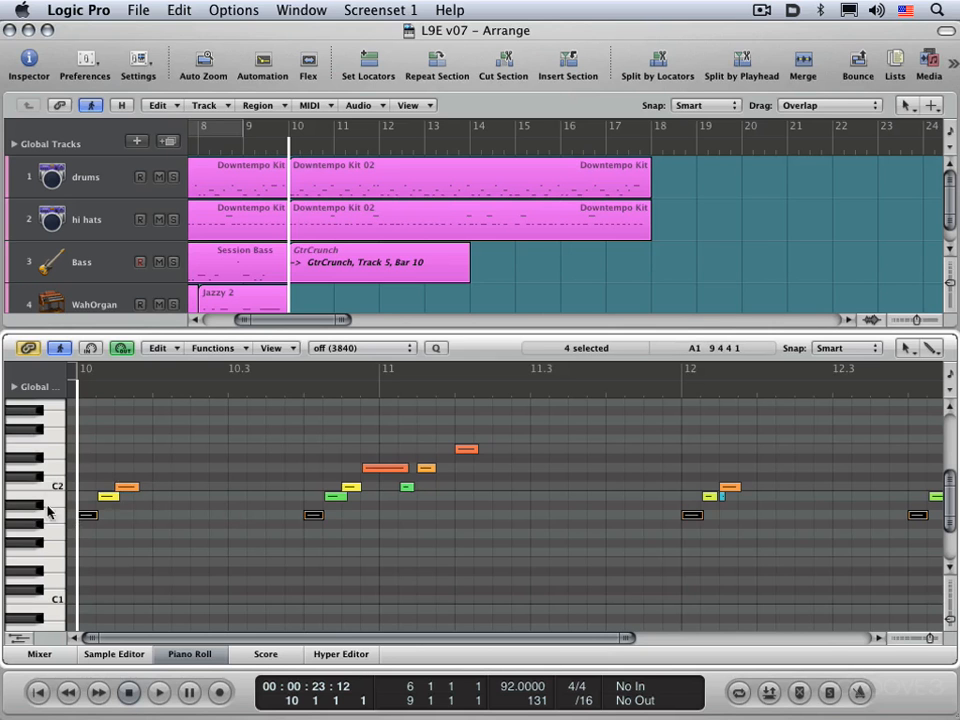
left_click_drag(53, 438, 53, 597)
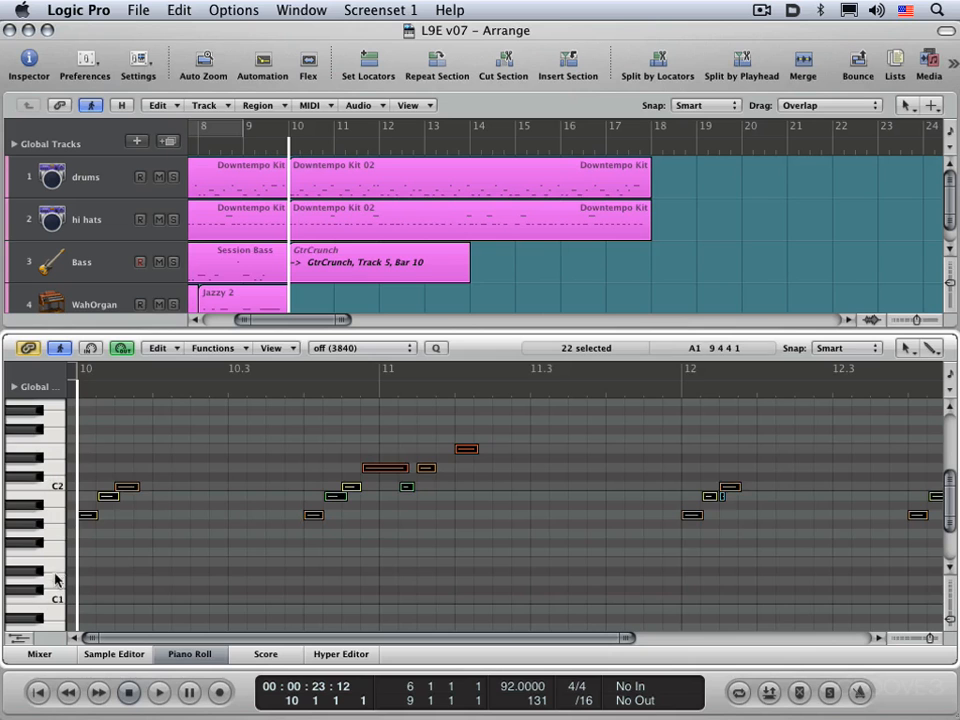
left_click(56, 515, "shift")
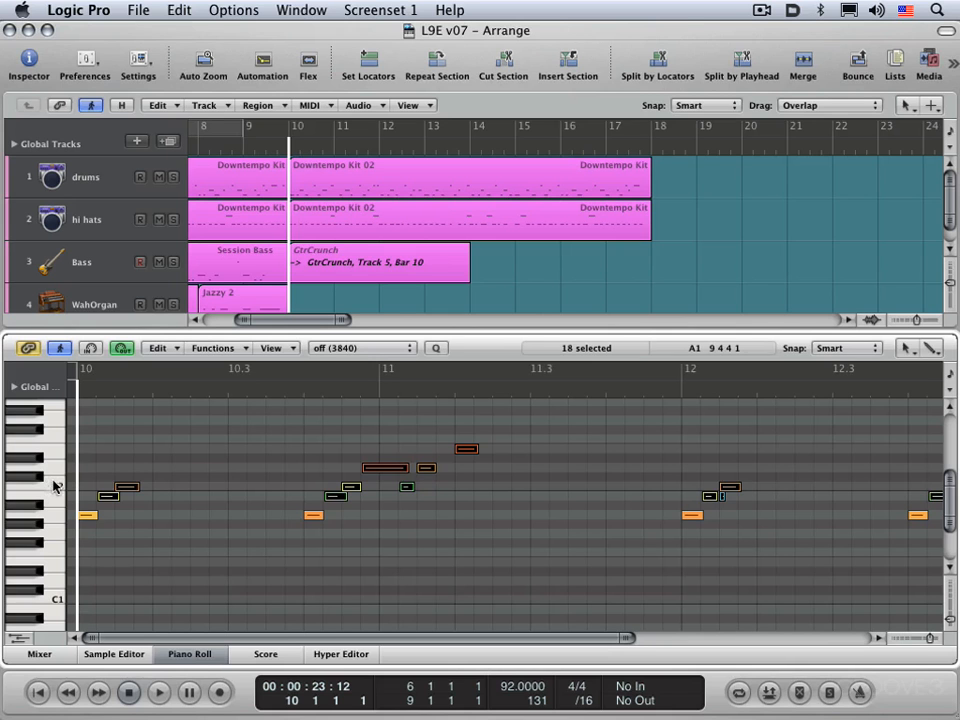
left_click(56, 468, "shift")
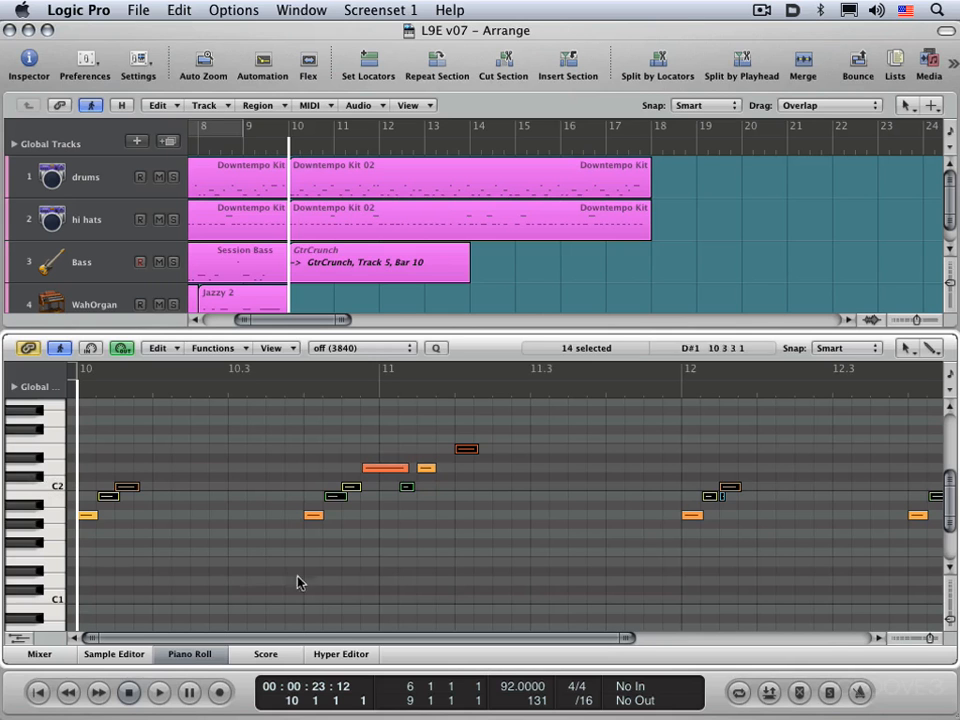
left_click(393, 557)
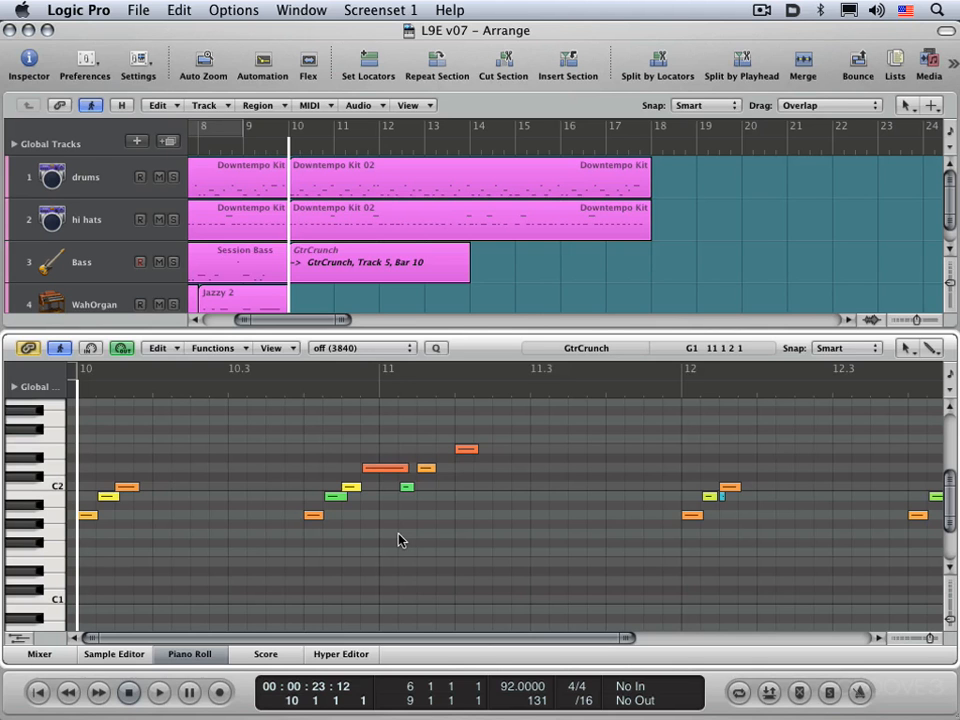
left_click(910, 348)
left_click(930, 348)
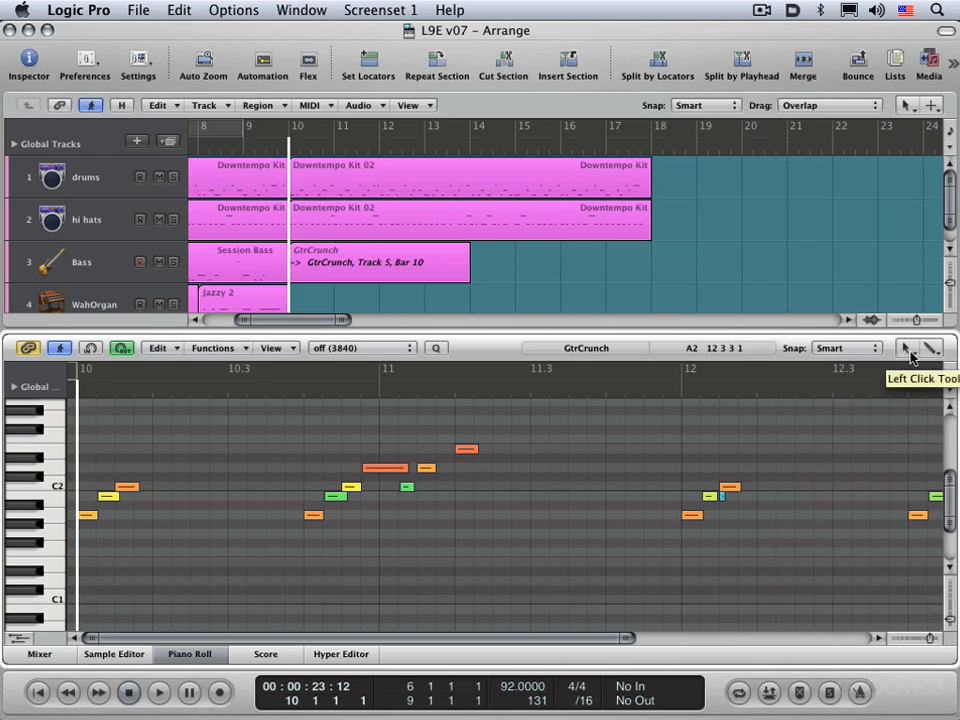
left_click(908, 350)
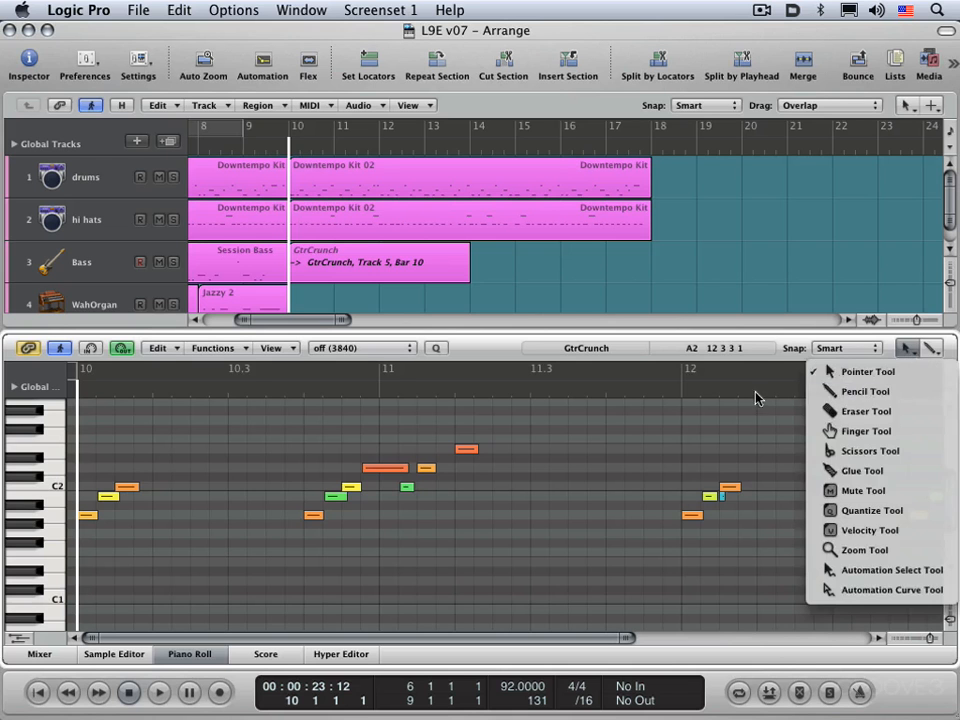
left_click(717, 398)
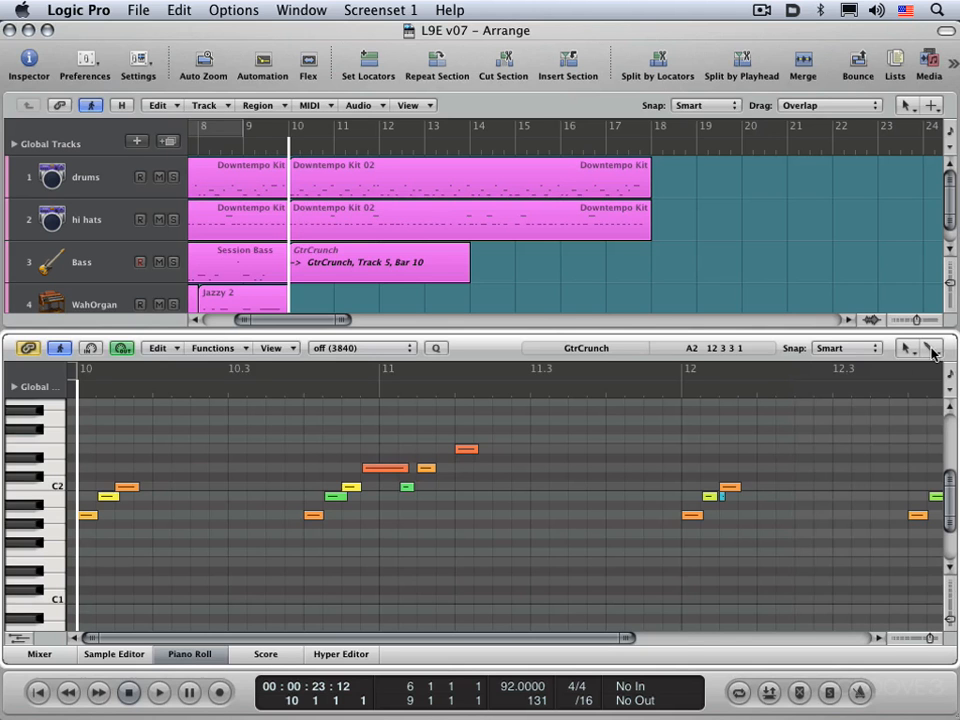
- Draw a one-beat D2 note on beat 2 of bar 10 and play the passage back
left_click(165, 467)
left_click_drag(165, 467, 229, 467)
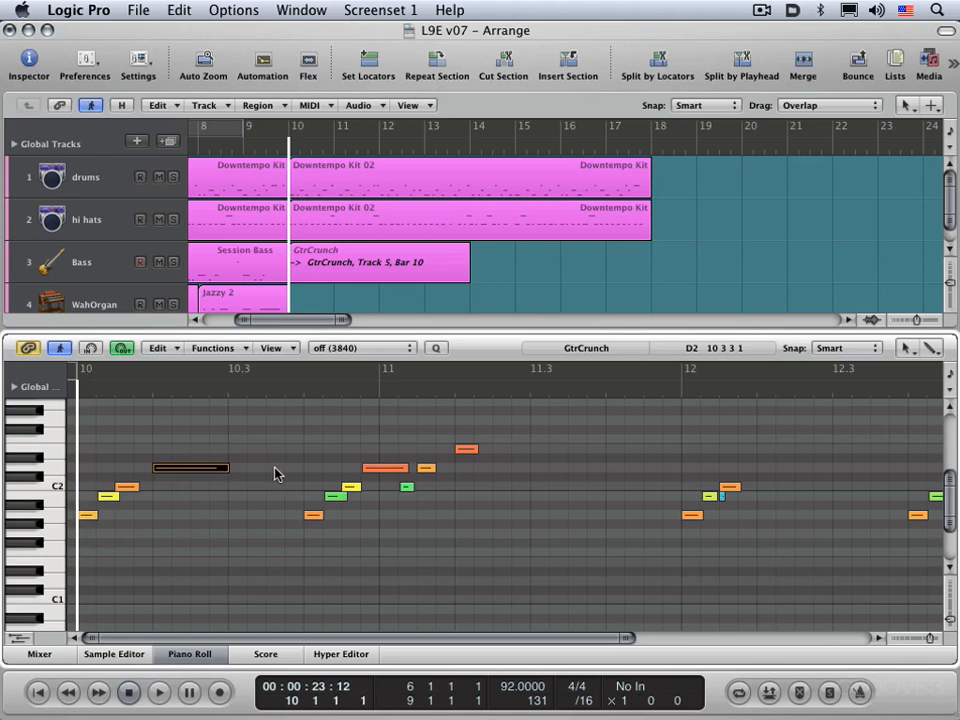
key("space")
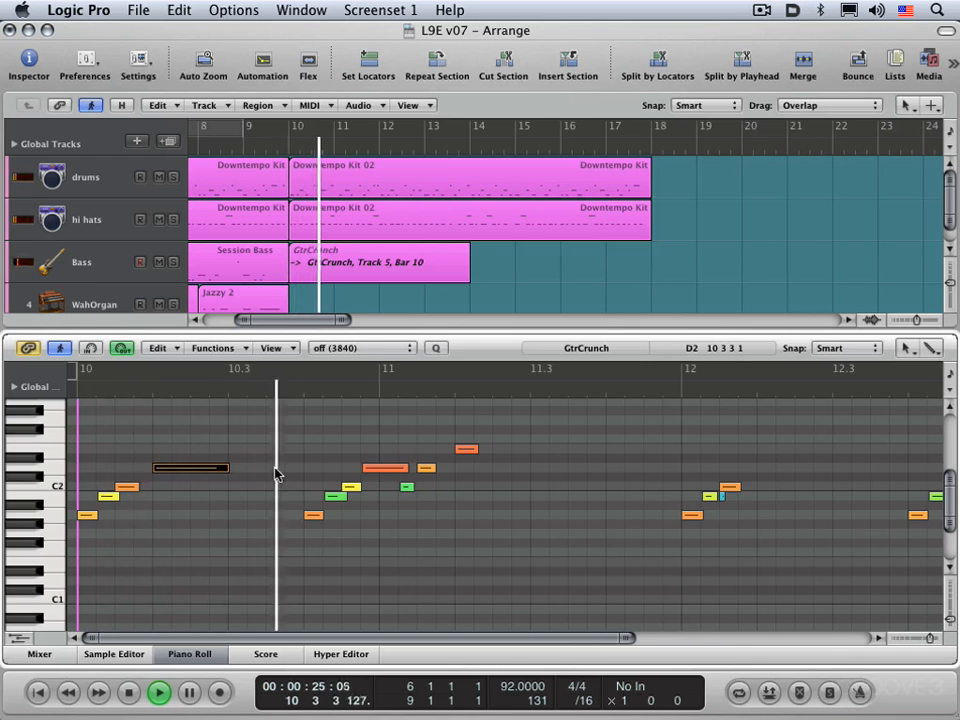
key("space")
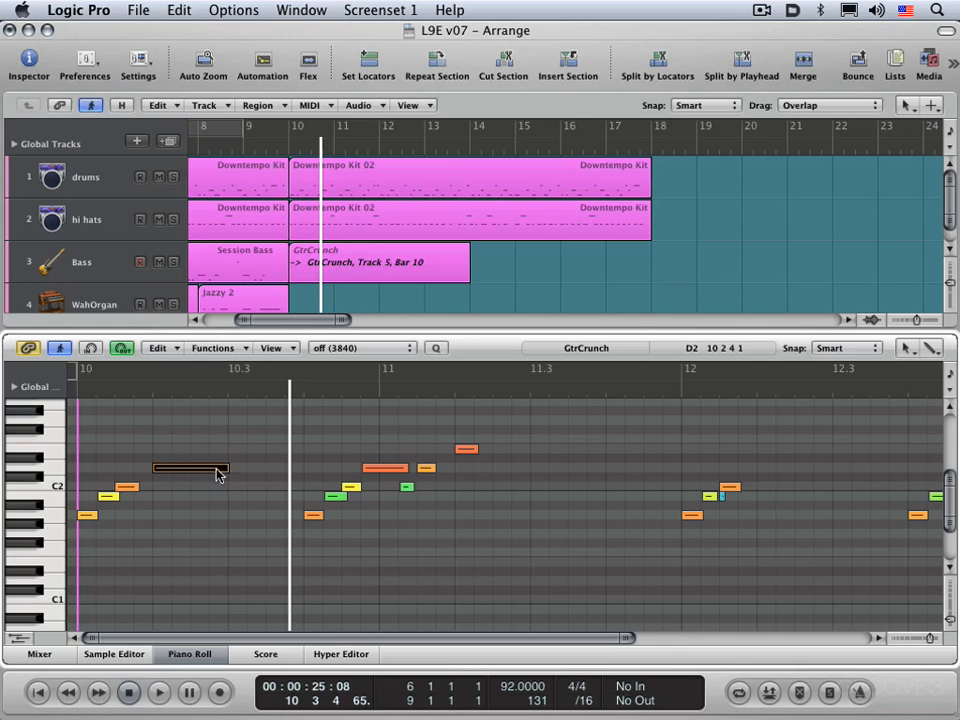
- Trim the drawn D2 note in bar 10, and extend its end by a division with the Piano Roll snap set to Division
mouse_move(226, 467)
left_mouse_down()
mouse_move(166, 469)
mouse_move(254, 466)
mouse_move(197, 466)
mouse_move(242, 461)
mouse_move(214, 466)
left_mouse_up()
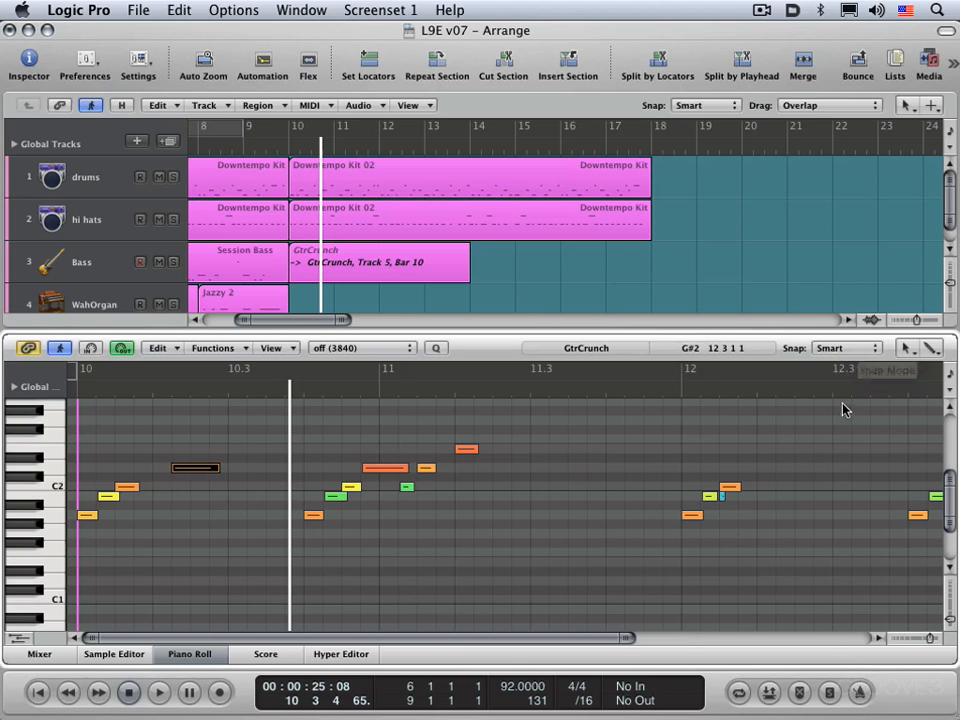
left_click(703, 106)
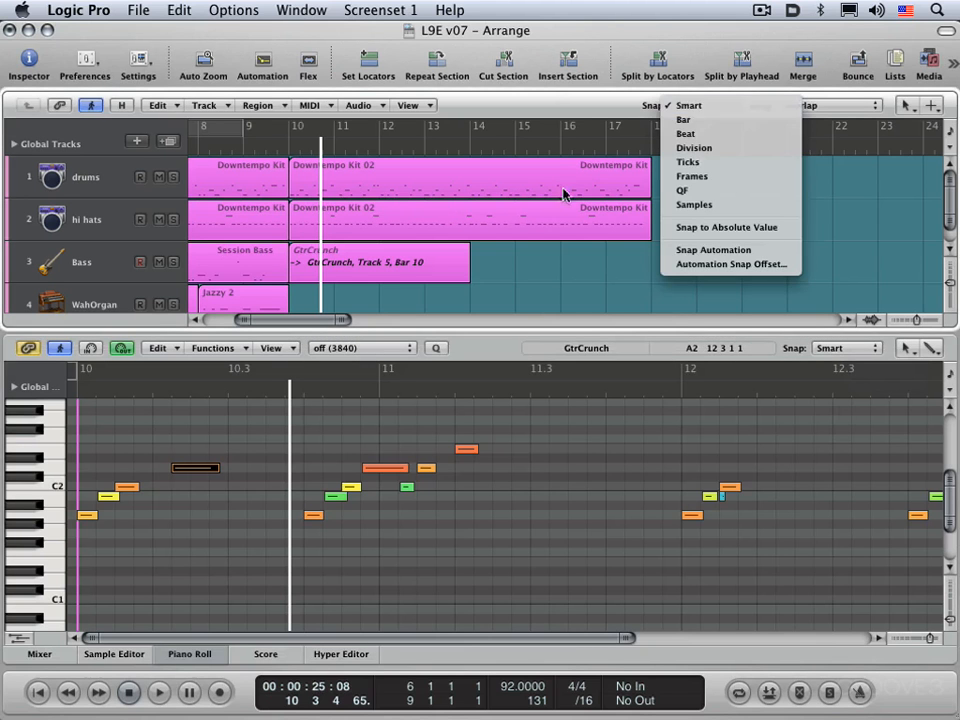
left_click(574, 267)
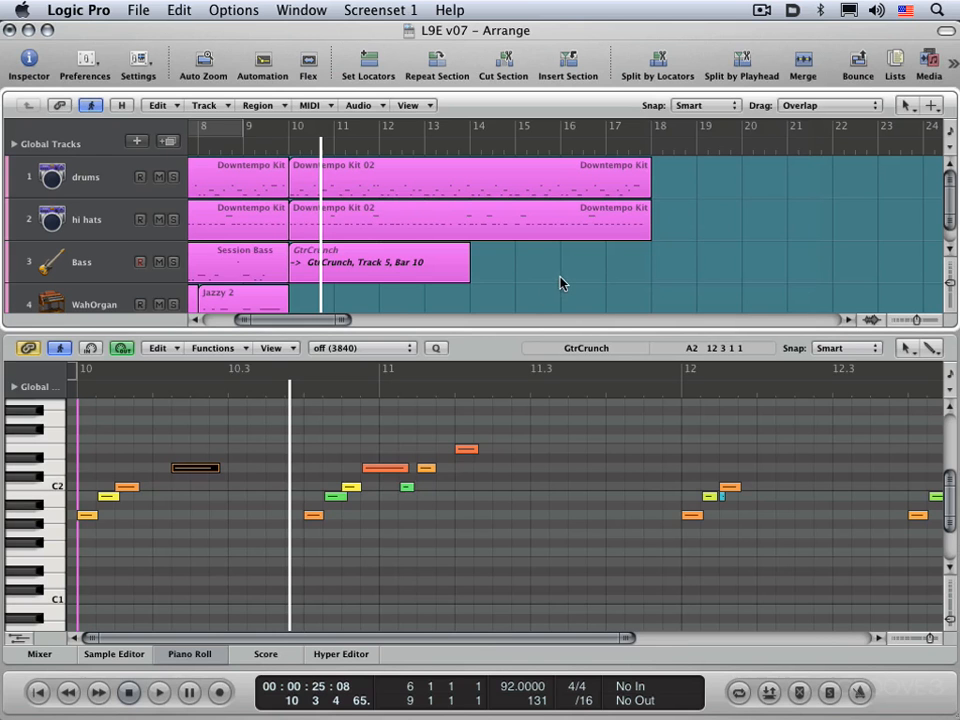
left_click(836, 350)
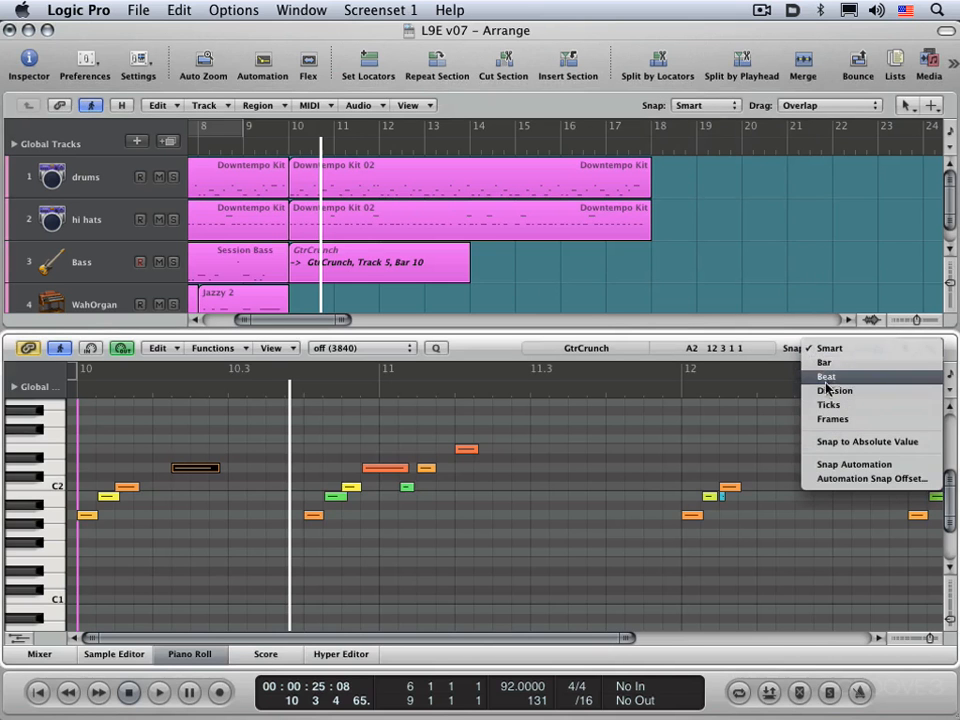
left_click(840, 390)
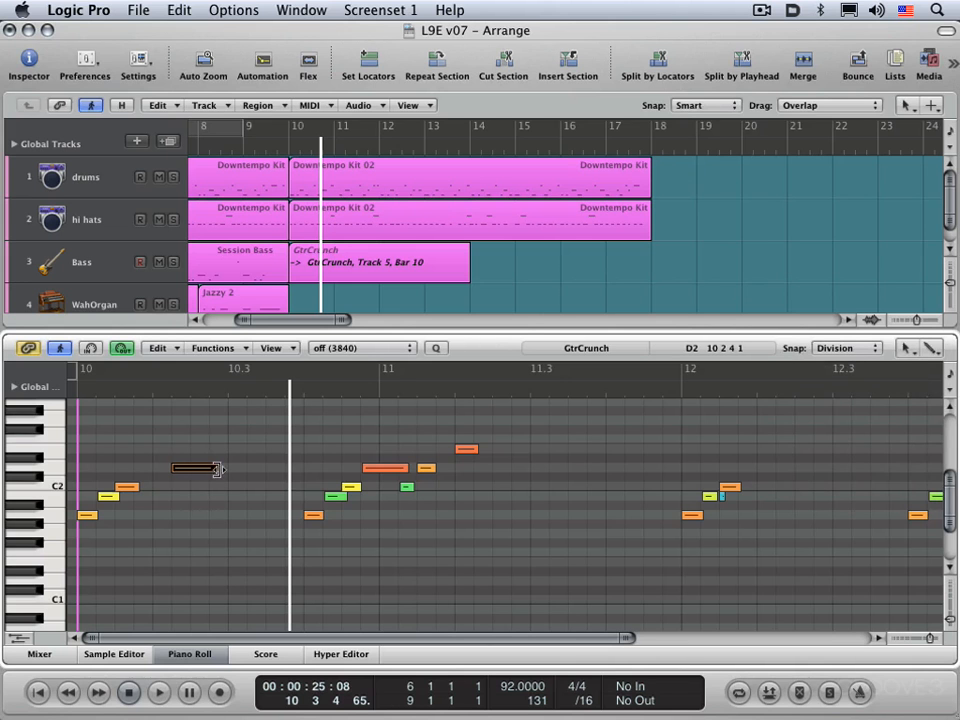
left_click_drag(218, 469, 245, 470)
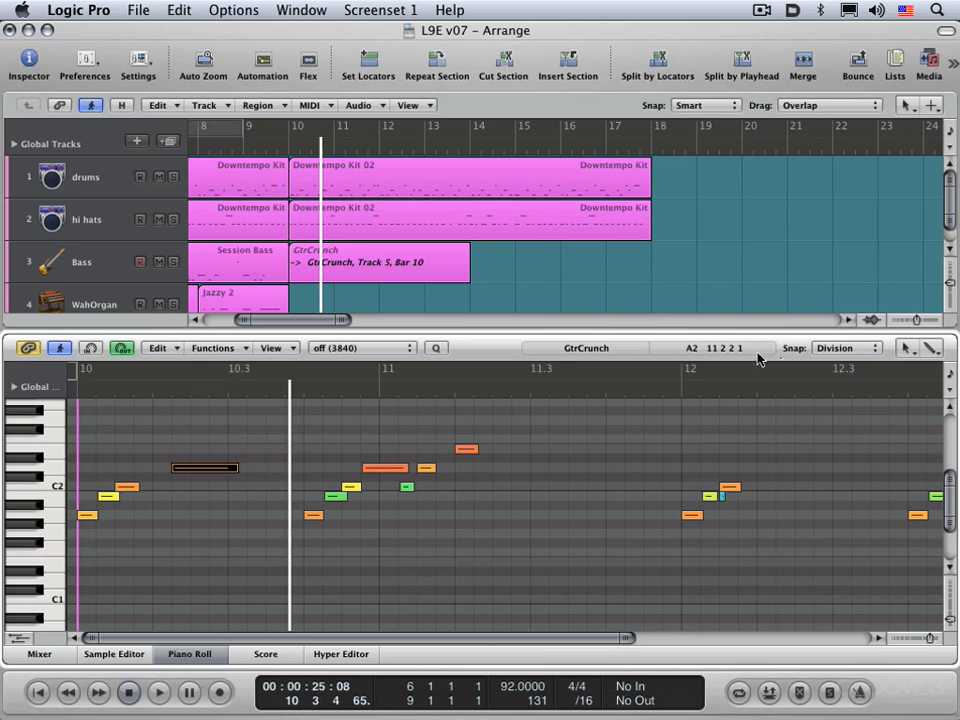
- Set the Piano Roll snap to Beat and try resizing the end of the D2 note in bar 10
left_click(848, 348)
left_click(848, 336)
mouse_move(259, 469)
left_mouse_down()
mouse_move(364, 476)
mouse_move(255, 475)
left_mouse_up()
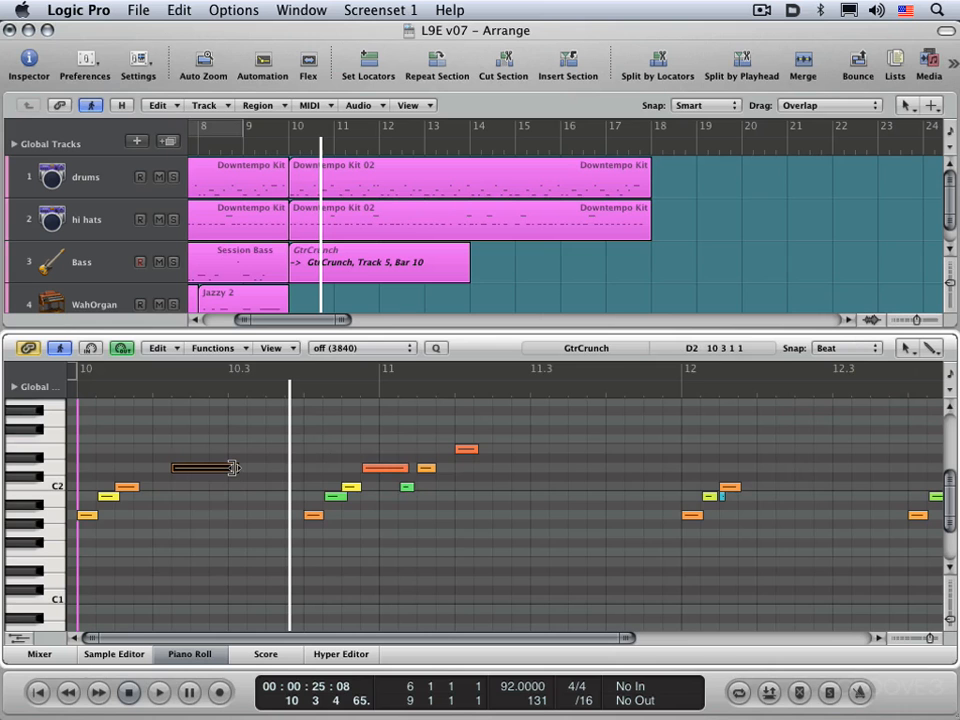
mouse_move(233, 467)
left_mouse_down()
mouse_move(300, 467)
mouse_move(239, 458)
left_mouse_up()
mouse_move(237, 467)
left_mouse_down()
mouse_move(276, 467)
mouse_move(255, 467)
left_mouse_up()
left_click_drag(233, 468, 208, 465)
right_click(231, 469)
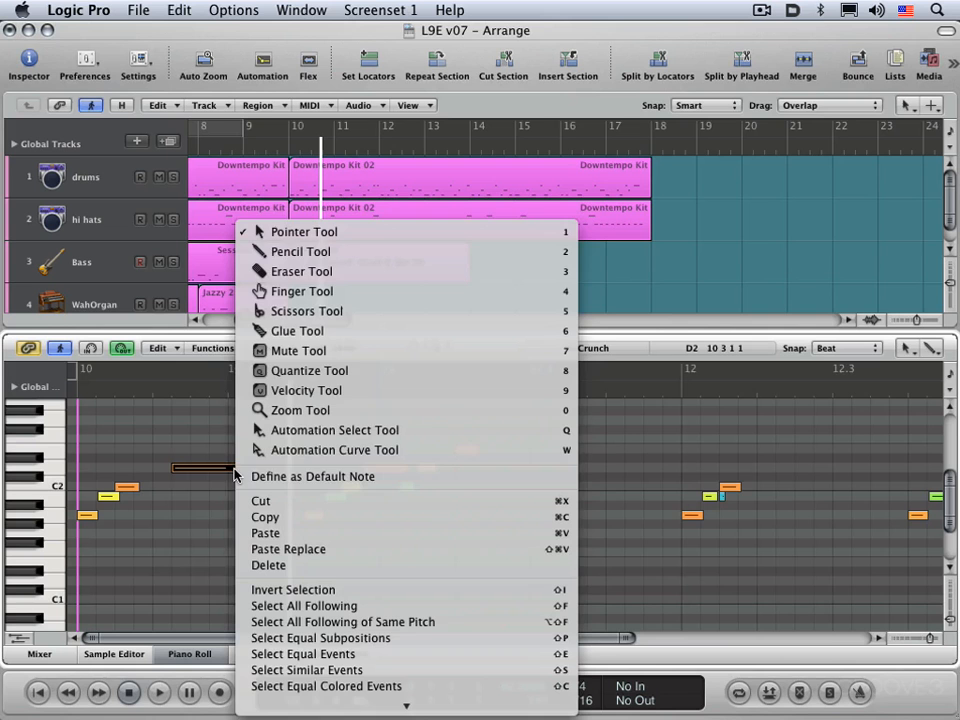
left_click(188, 563)
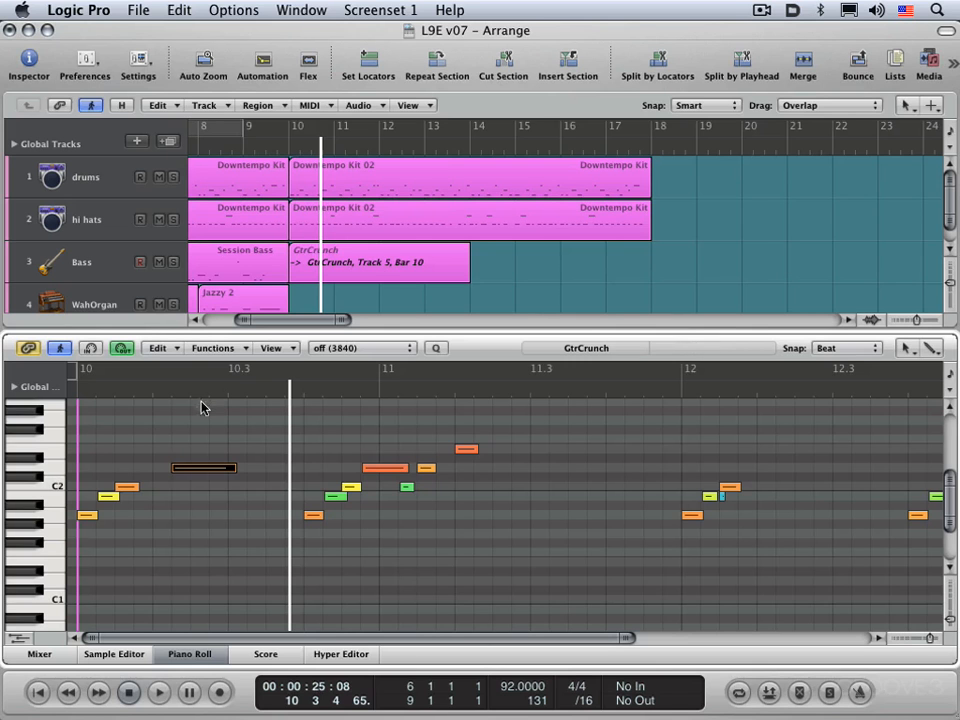
- Set the Piano Roll snap to Division and move the D2 note to beat 3 of bar 10 and back
left_click(845, 354)
left_click(838, 362)
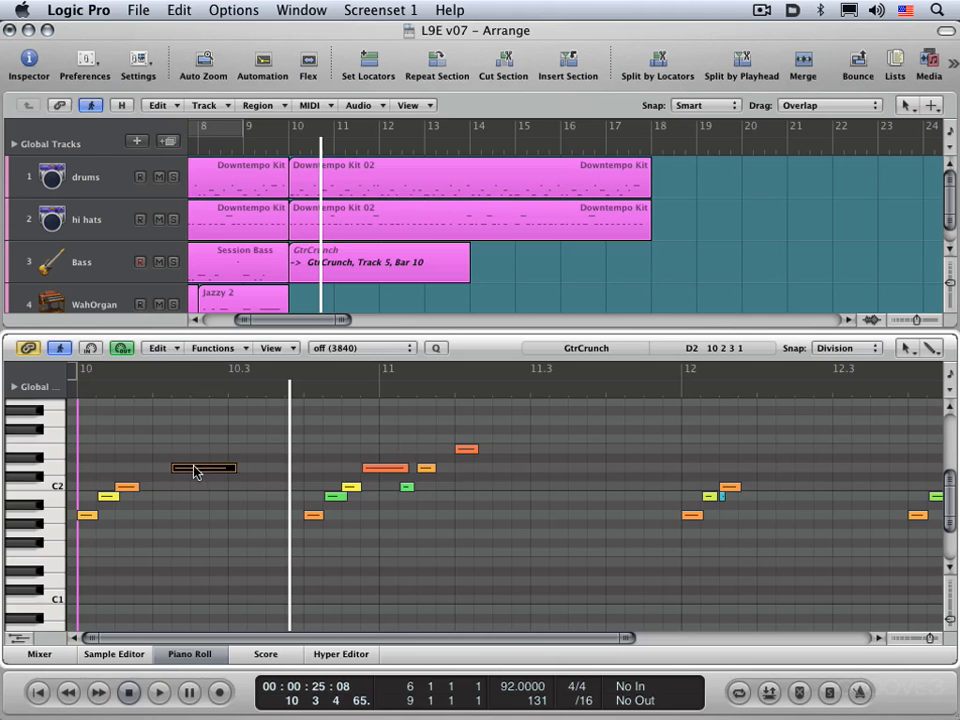
left_click_drag(206, 467, 258, 469)
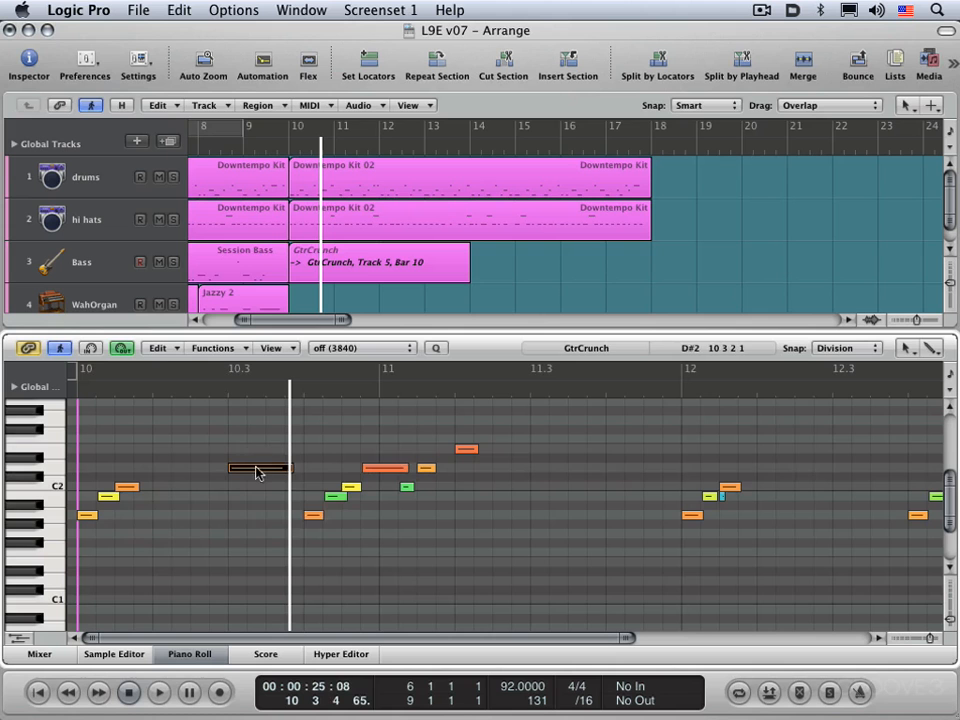
left_click_drag(256, 473, 176, 466)
- Copy the B1 and C2 notes at the start of bar 10 one beat later and play the passage back
left_click(126, 489)
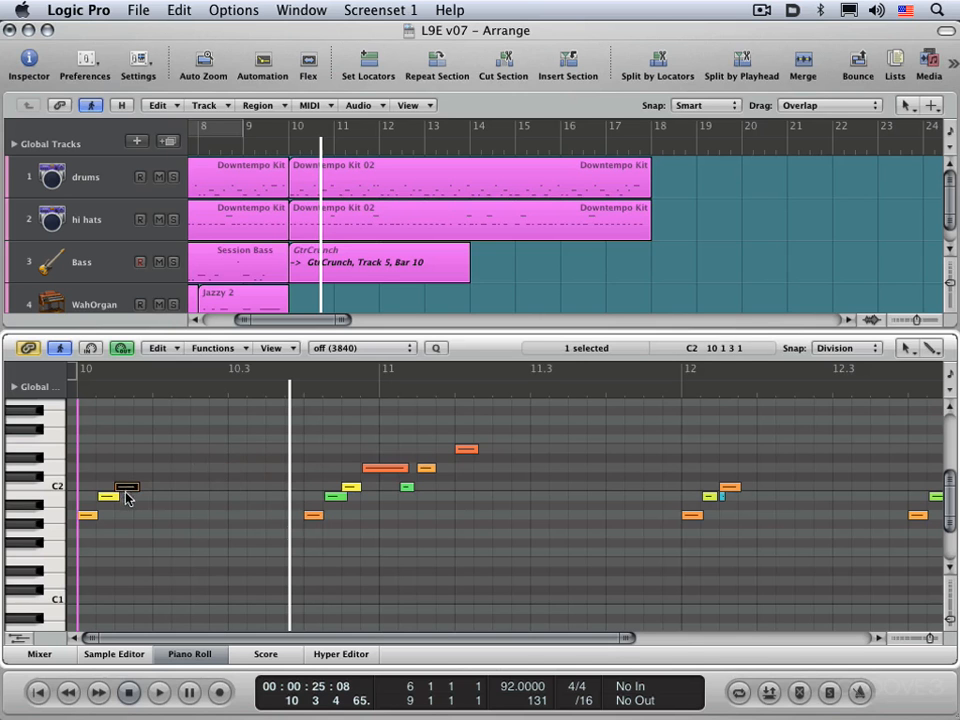
left_click(107, 497, "shift")
left_click_drag(110, 502, 195, 516)
key("space")
key("space")
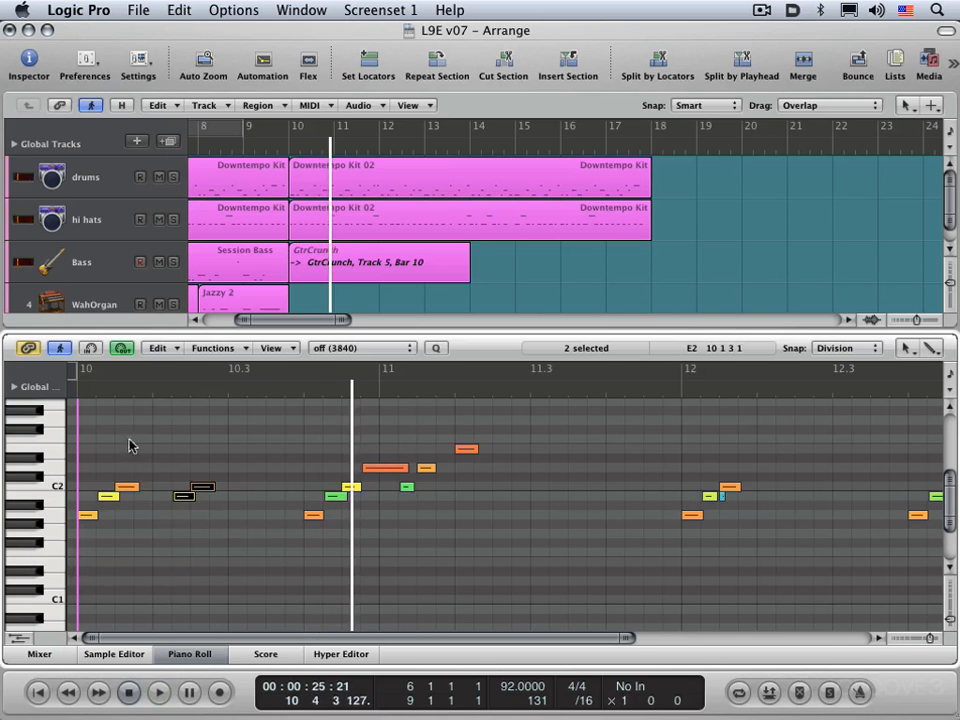
left_click(82, 397)
key("space")
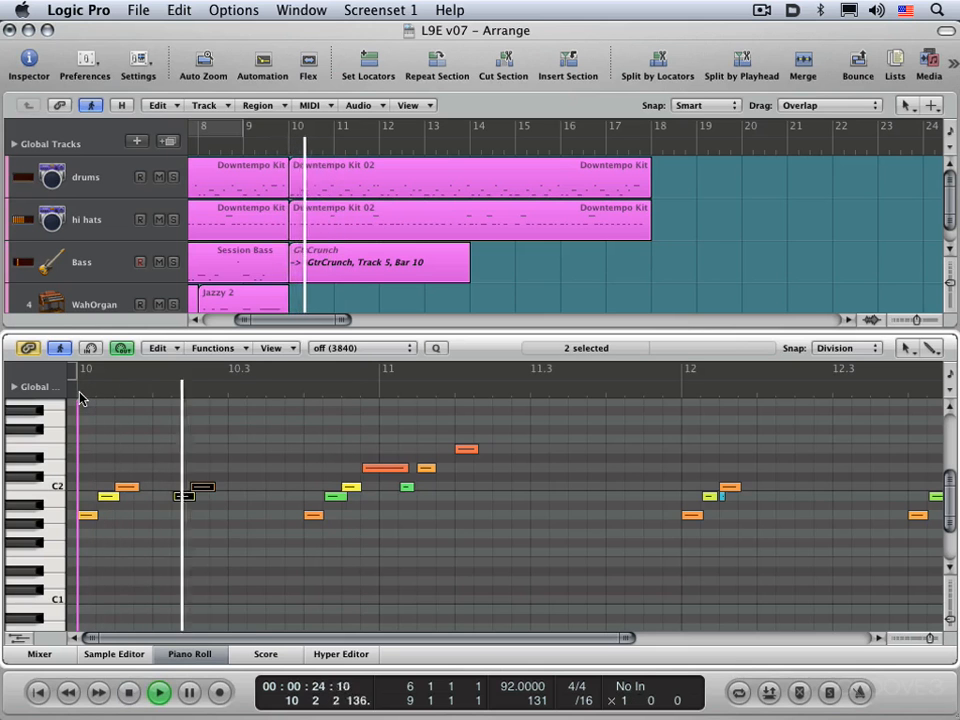
left_click(74, 397)
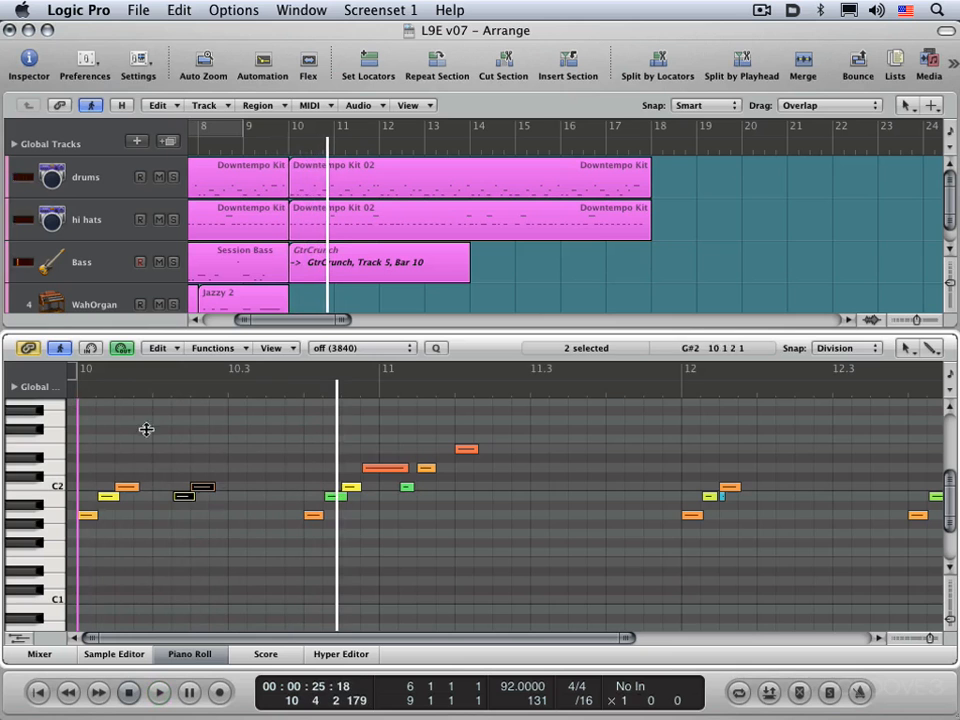
key("space")
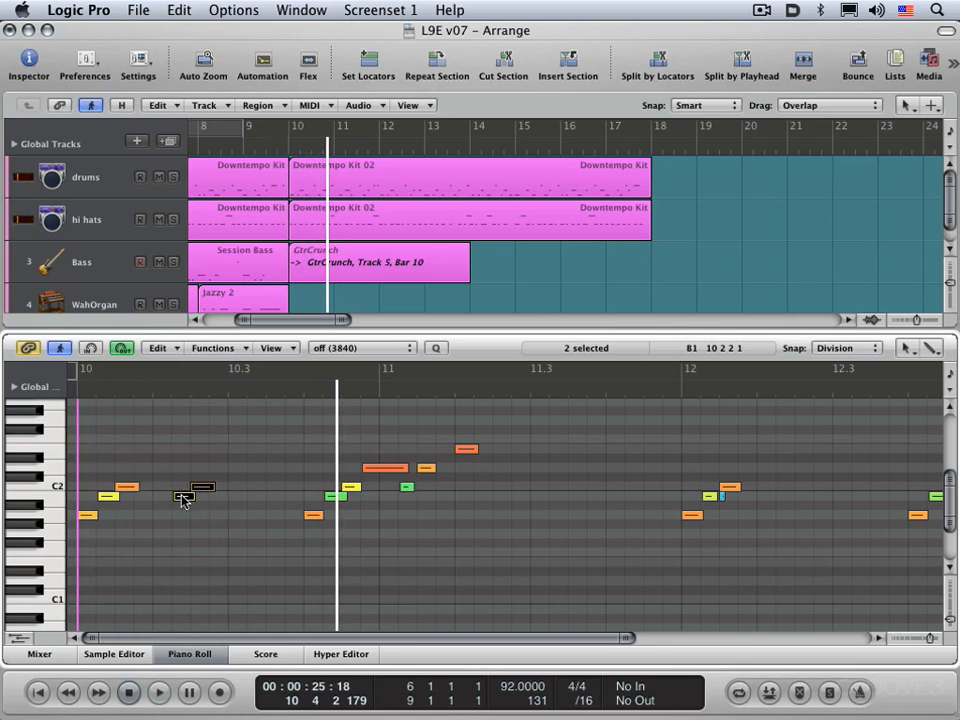
- Copy the note pair again into beat 3 of bar 10, and delete all four copied notes
left_click_drag(183, 499, 276, 500)
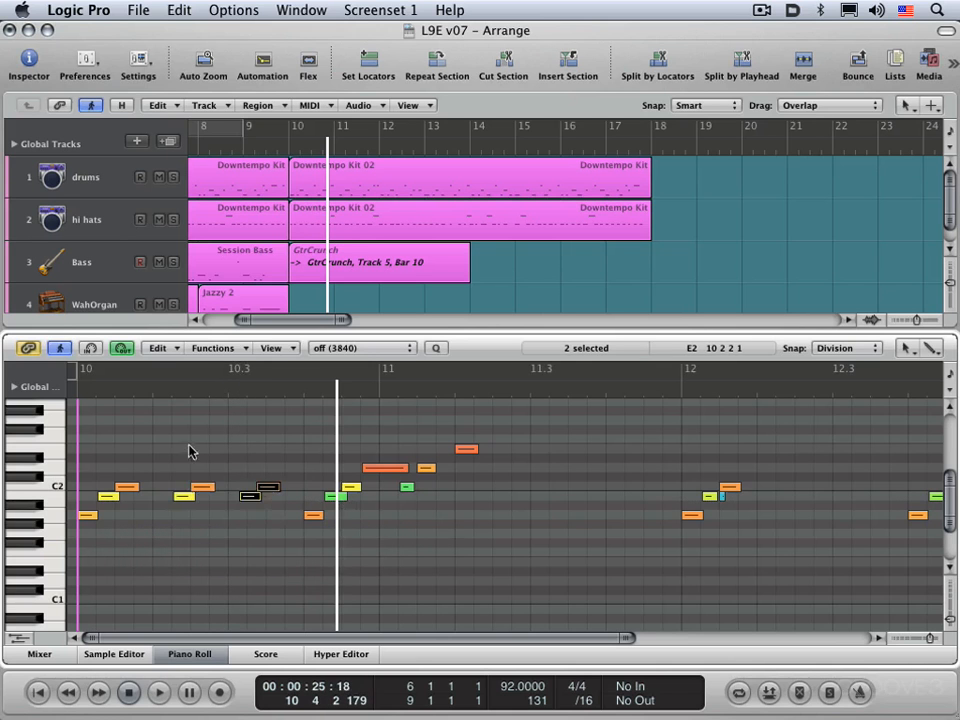
left_click_drag(169, 449, 285, 523)
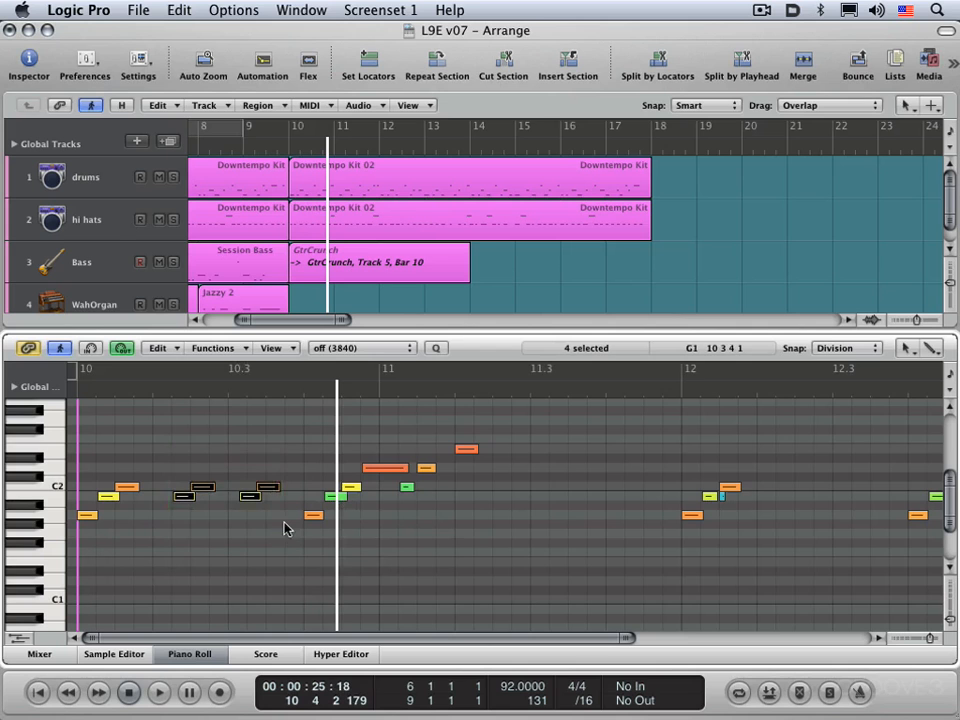
key("Delete")
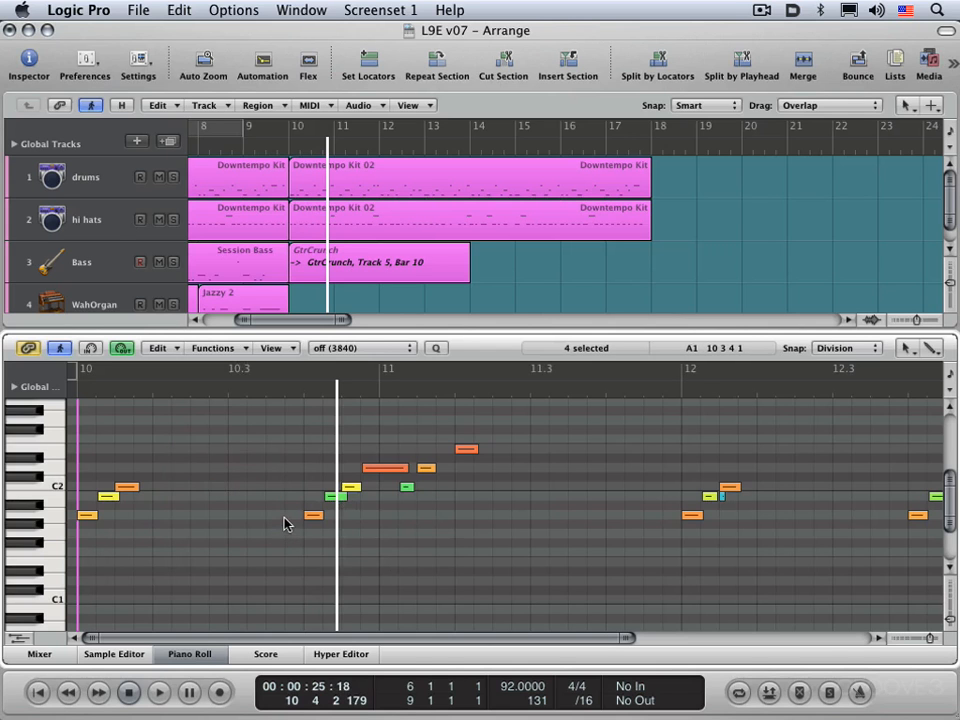
- Transpose the first C2 note in bar 10 up and down by semitones and return it to C2
left_click(128, 491)
mouse_move(126, 492)
left_mouse_down()
mouse_move(130, 464)
mouse_move(132, 503)
mouse_move(133, 492)
left_mouse_up()
key("alt+Up")
key("alt+Up")
key("alt+Down")
key("alt+Down")
key("alt+Down")
key("alt+Up")
mouse_move(130, 486)
left_mouse_down()
mouse_move(189, 491)
mouse_move(128, 488)
left_mouse_up()
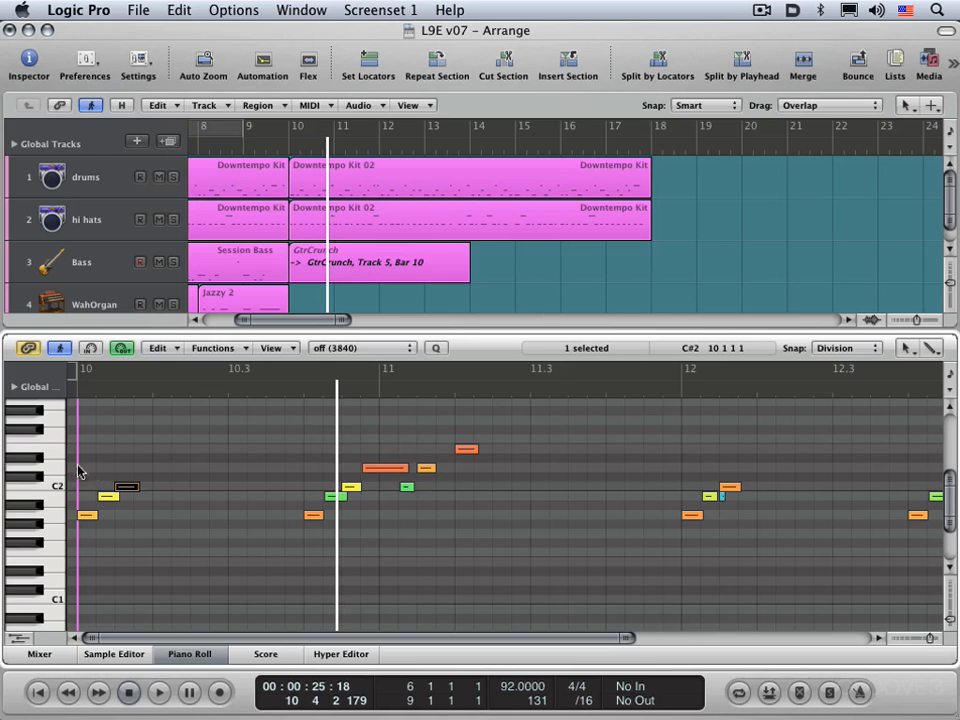
- Stretch the three notes at the start of bar 10 to one common end point, play them back, and undo the change
left_click_drag(70, 467, 150, 557)
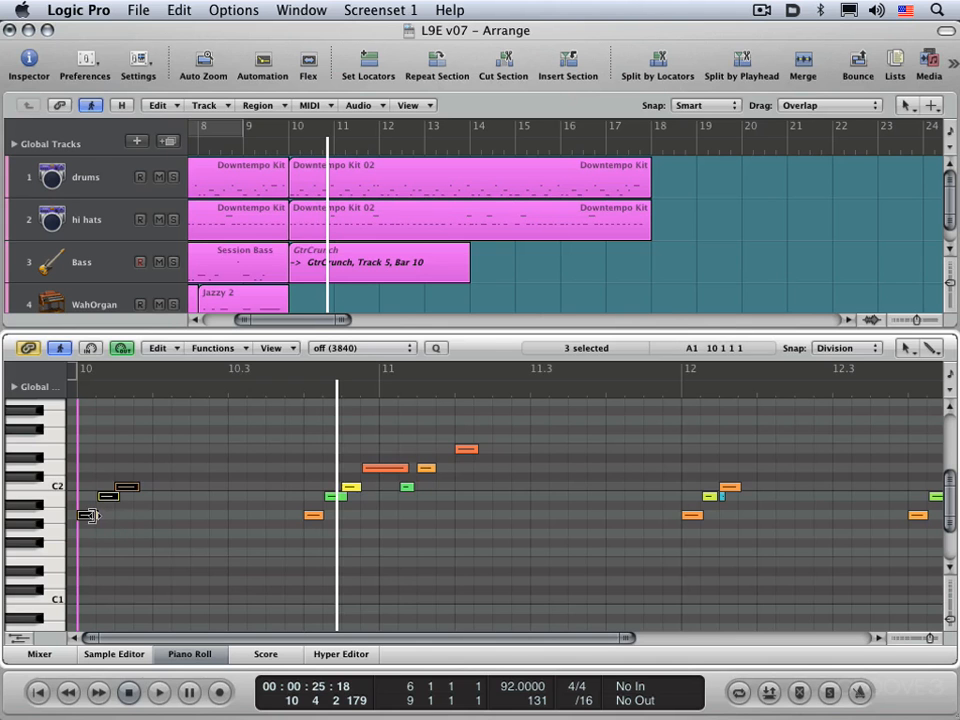
left_click_drag(90, 515, 131, 527)
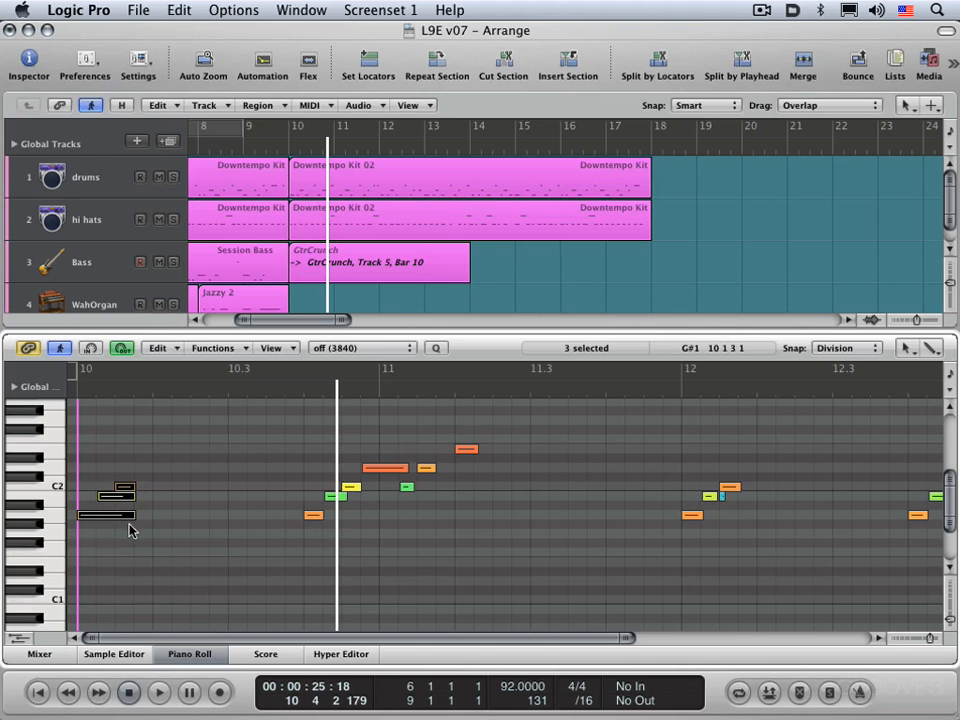
key("space")
key("space")
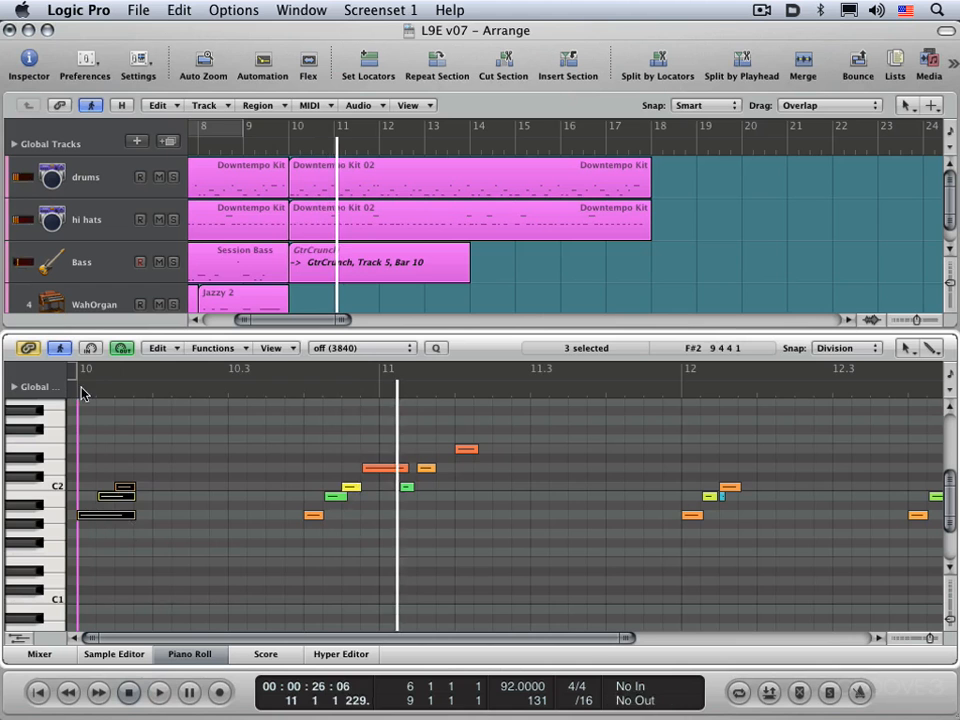
left_click(78, 390)
key("space")
key("space")
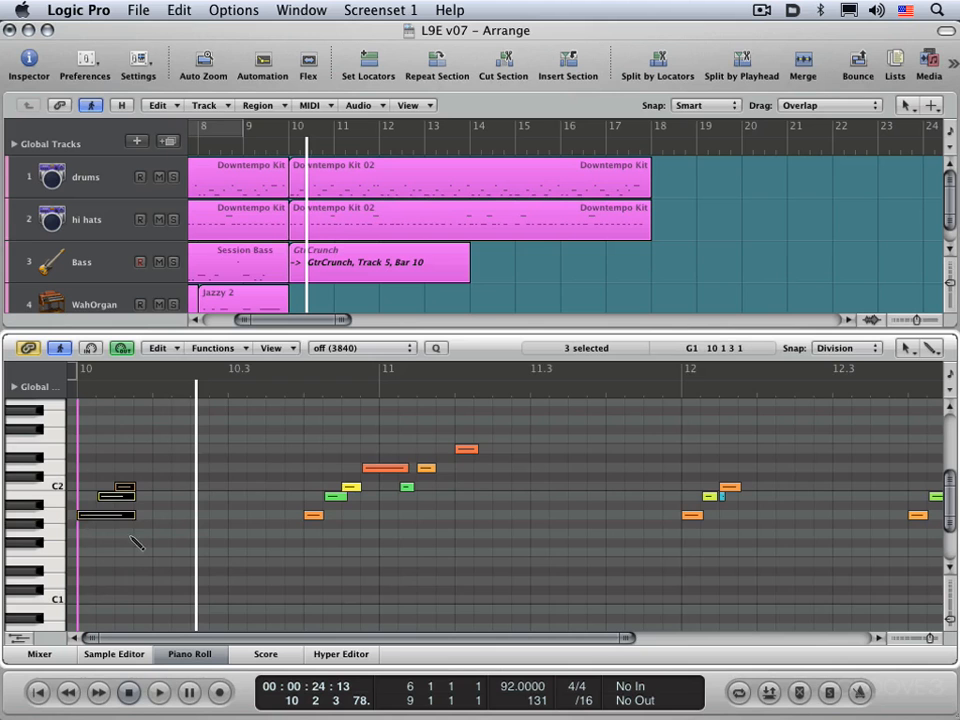
key("super+z")
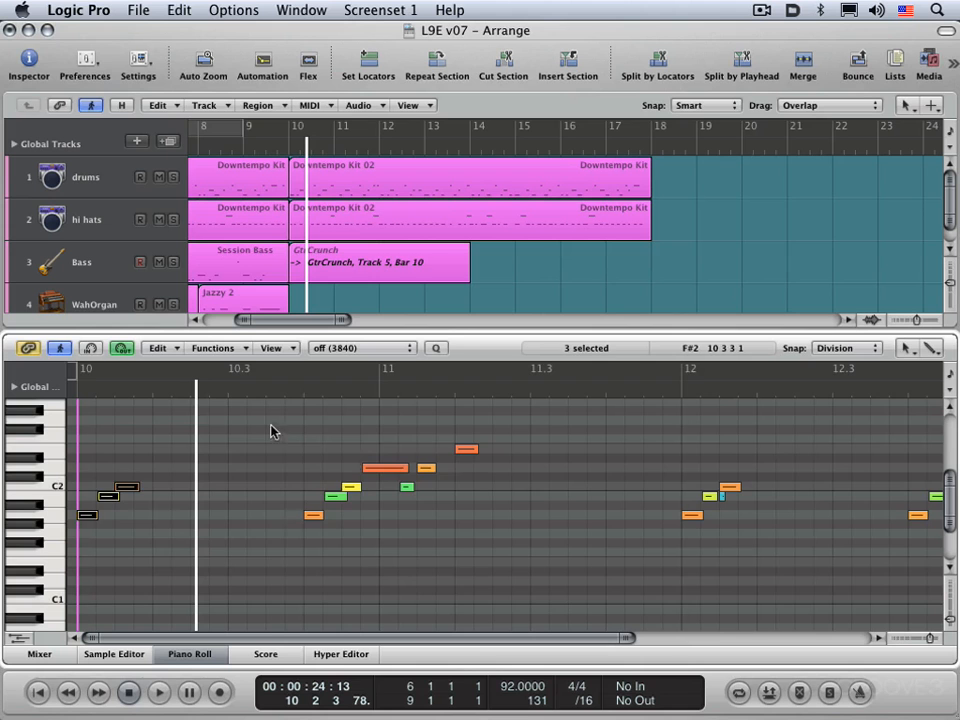
- Shorten the seven notes from beat 4 of bar 10 into bar 11 to very short staccato notes, play them, and undo the change
left_click_drag(272, 431, 499, 536)
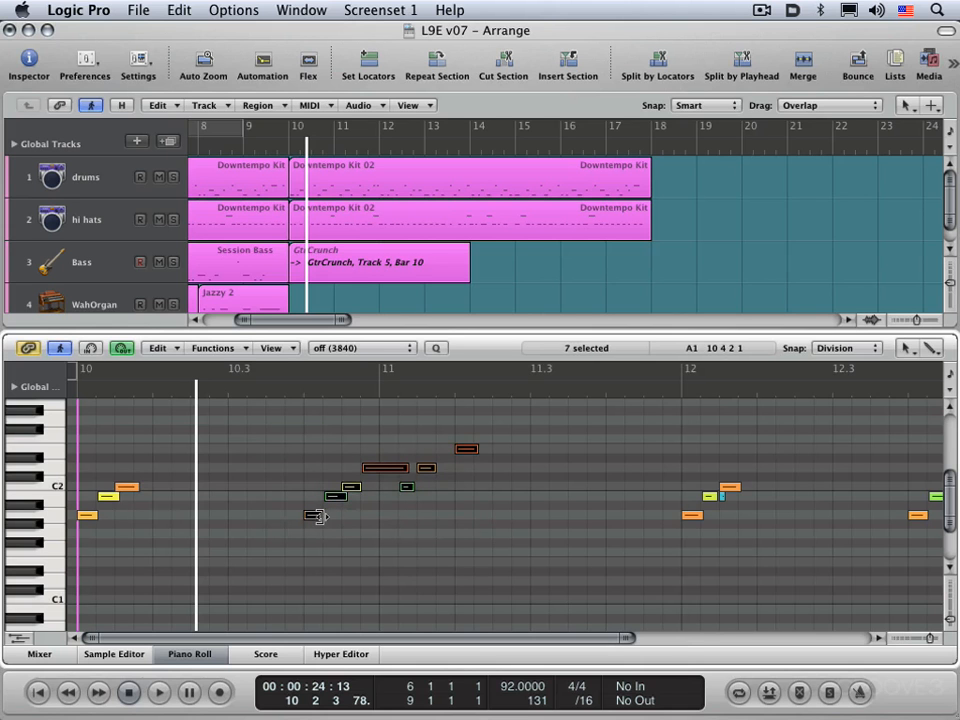
mouse_move(316, 516)
left_mouse_down()
mouse_move(336, 517)
mouse_move(307, 513)
left_mouse_up()
double_click(296, 395)
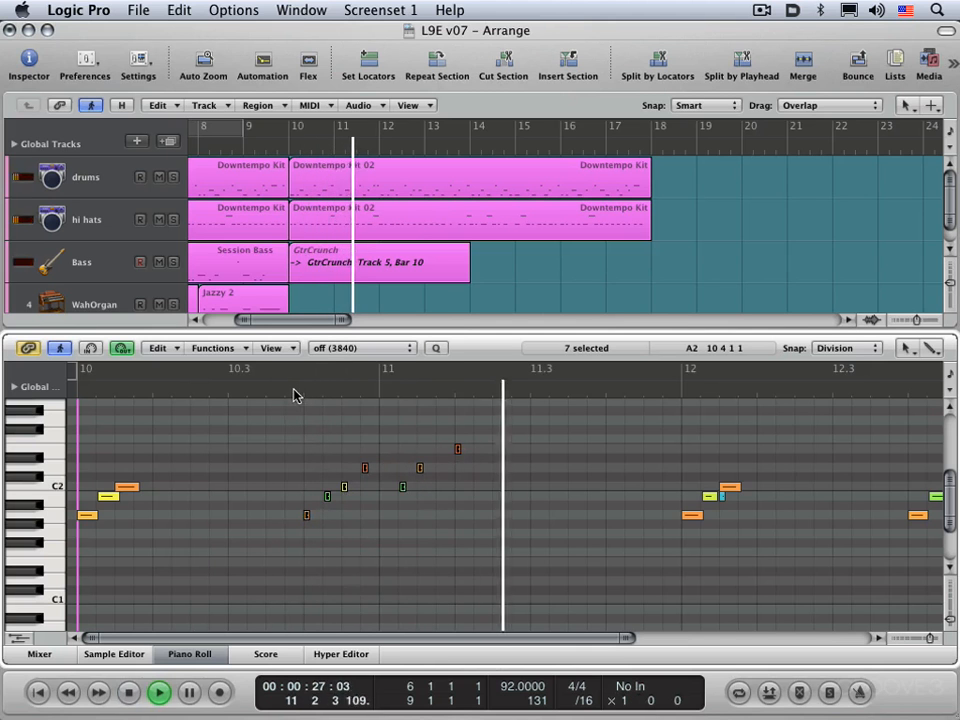
key("space")
key("super+z")
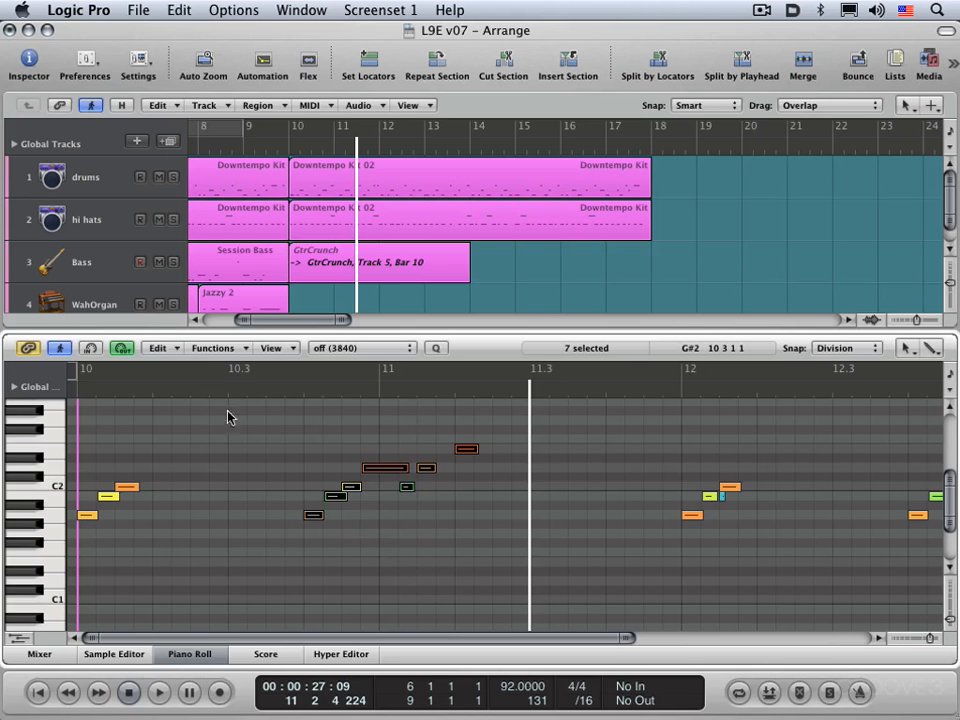
- Apply Note Force Legato (selected/selected) to the seven notes around bar 11, play them back, and undo it
left_click(224, 349)
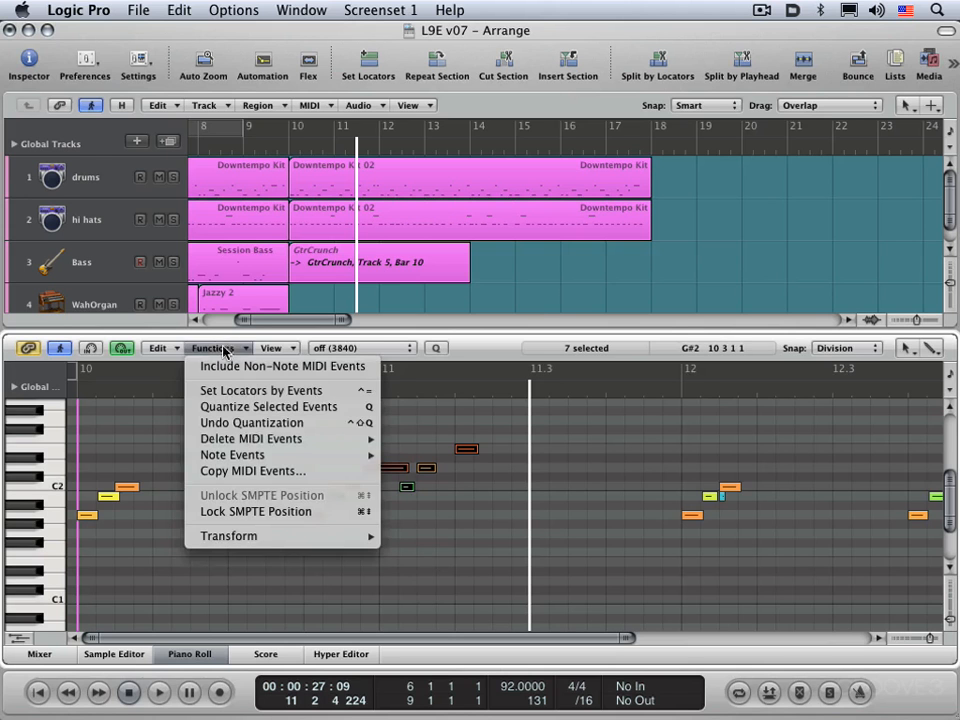
mouse_move(232, 455)
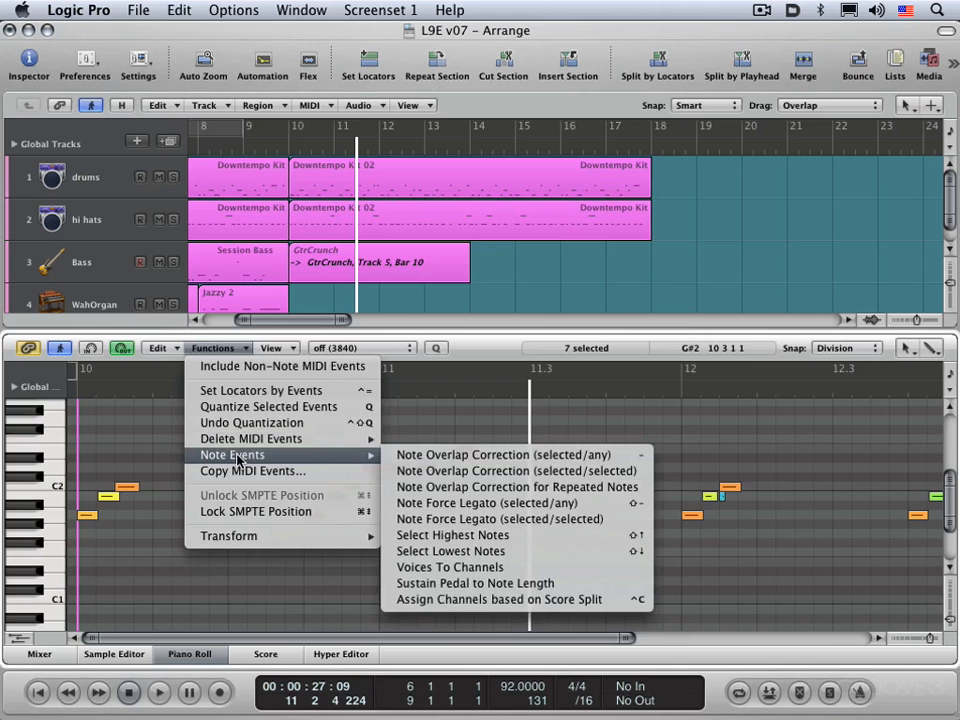
left_click(474, 521)
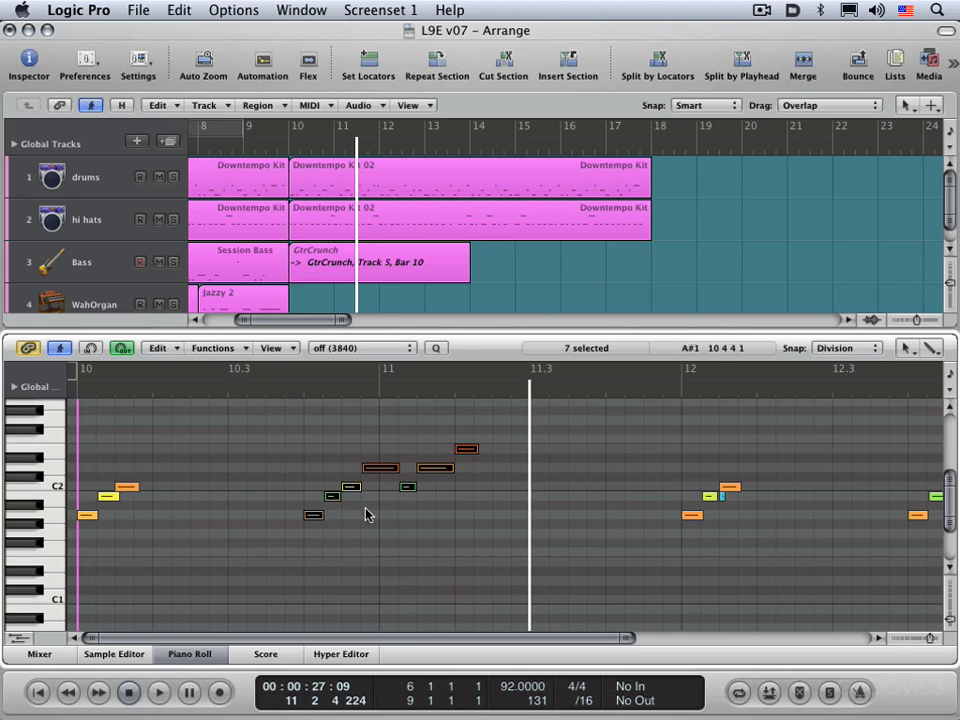
left_click(296, 394)
key("space")
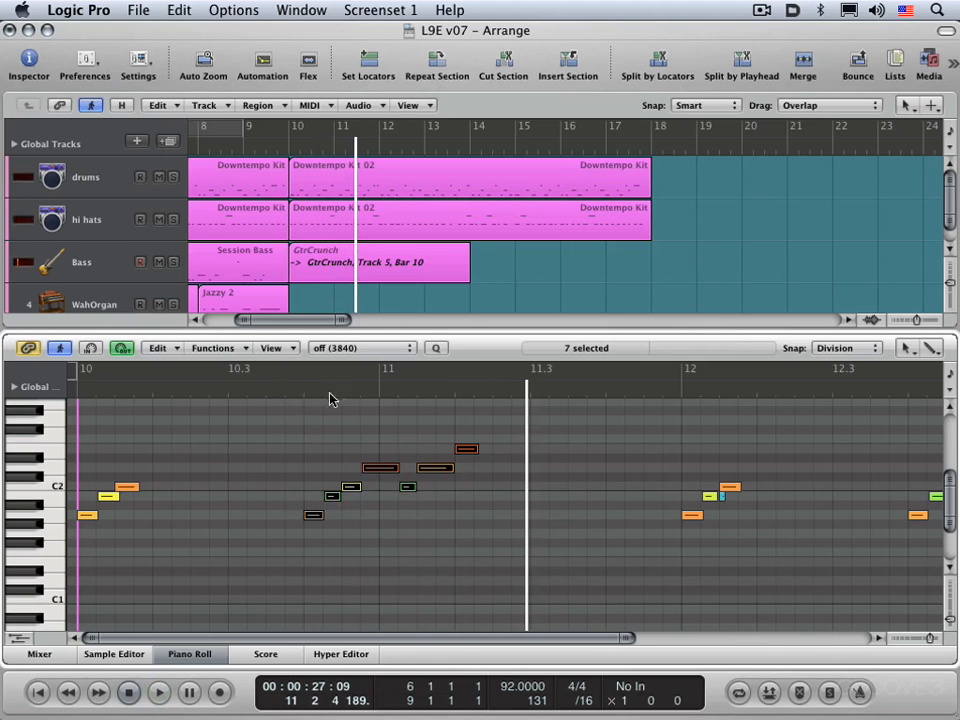
key("space")
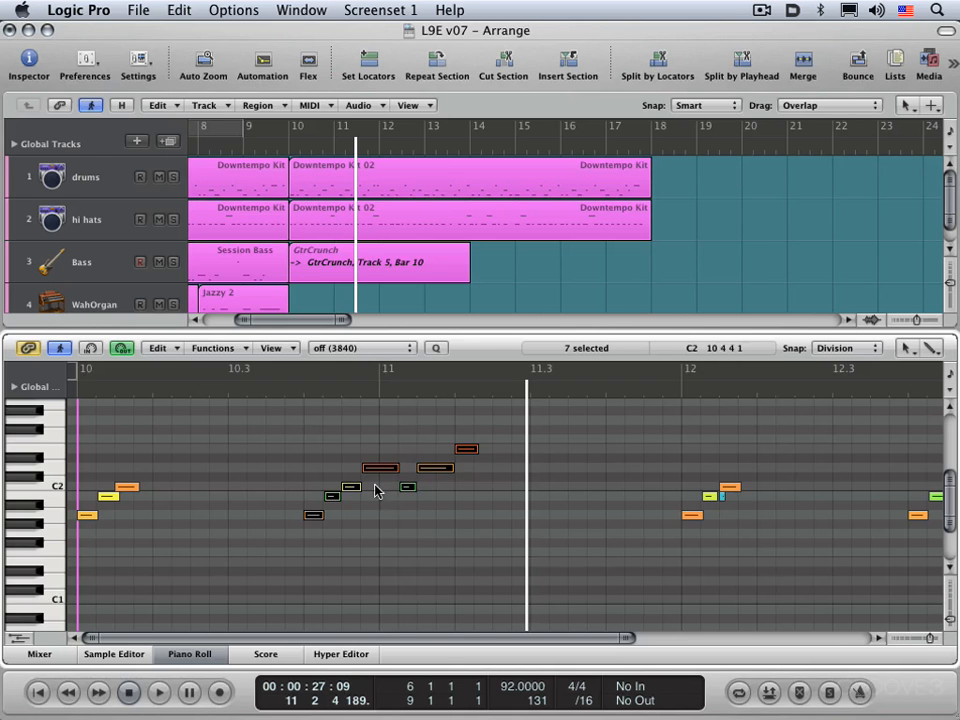
key("super+z")
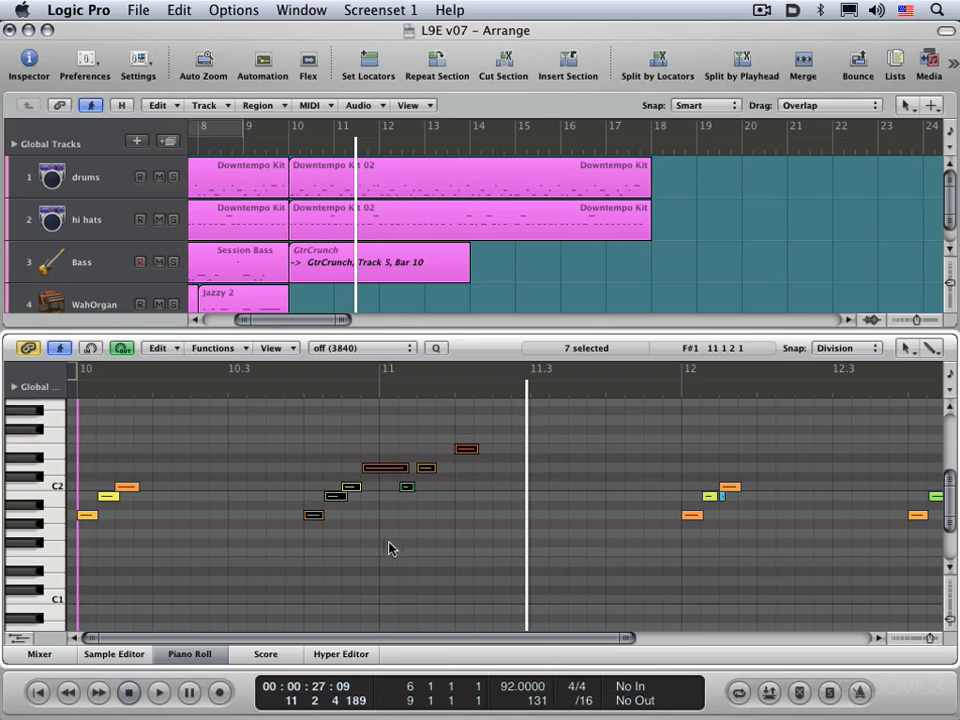
- Apply Note Overlap Correction (selected/selected) to only the B1, C2, D2 and C2 notes around the start of bar 11, and play the result
left_click(384, 548)
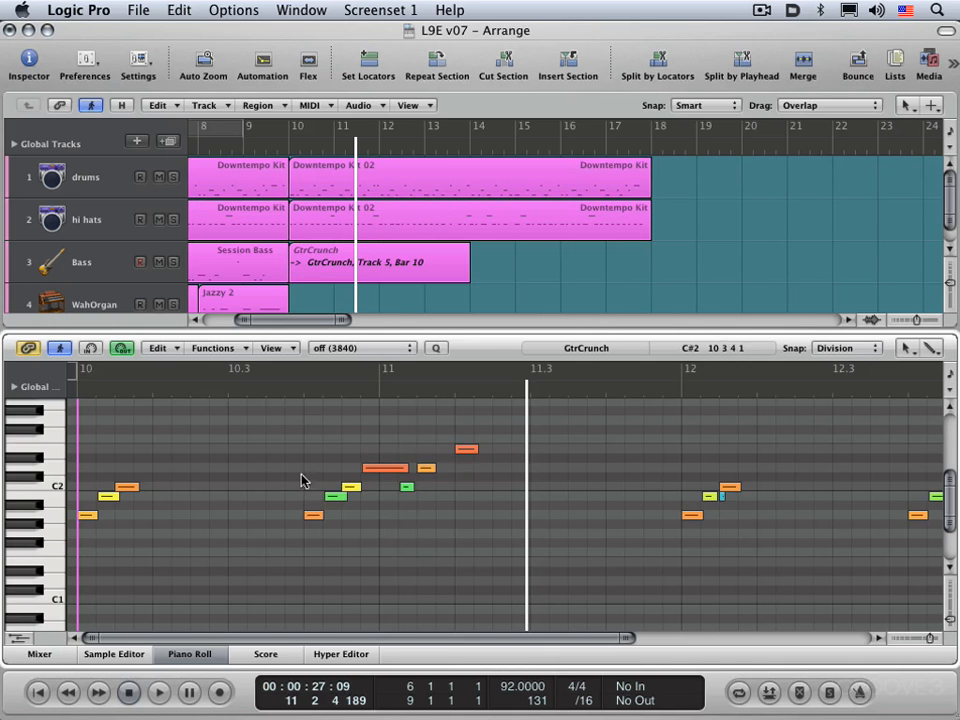
left_click_drag(313, 479, 352, 498)
left_click(388, 467, "shift")
left_click(406, 487, "shift")
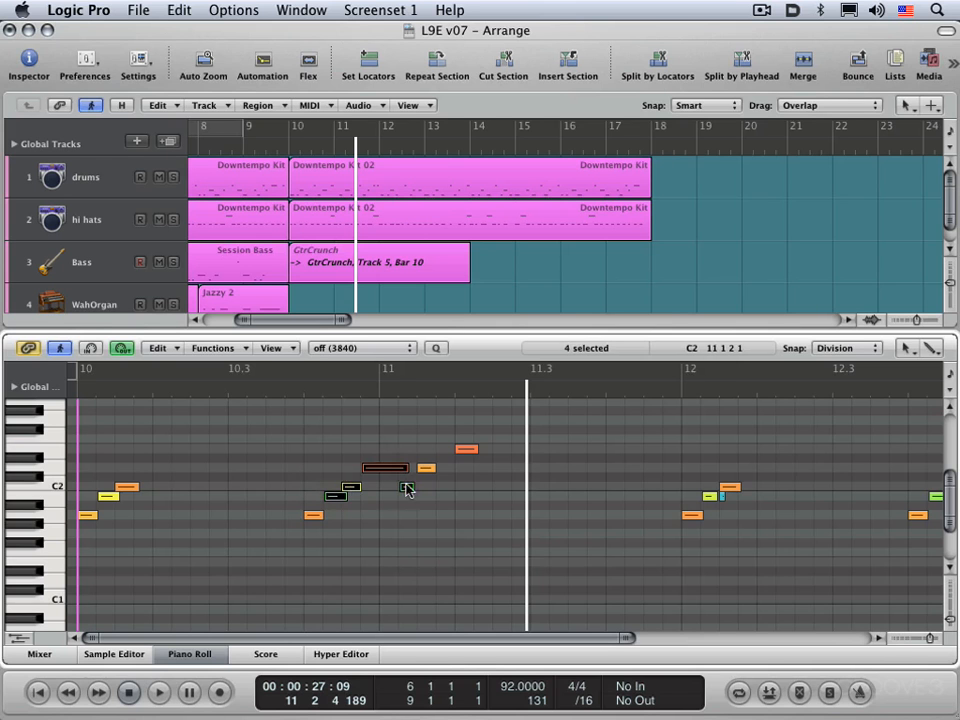
left_click(213, 348)
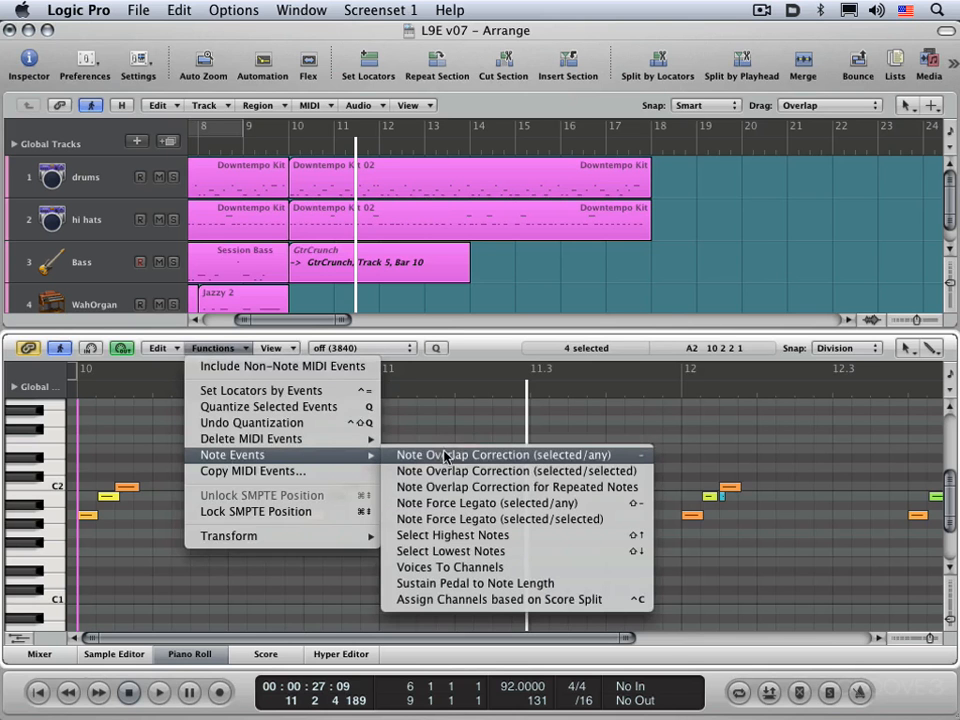
left_click(440, 470)
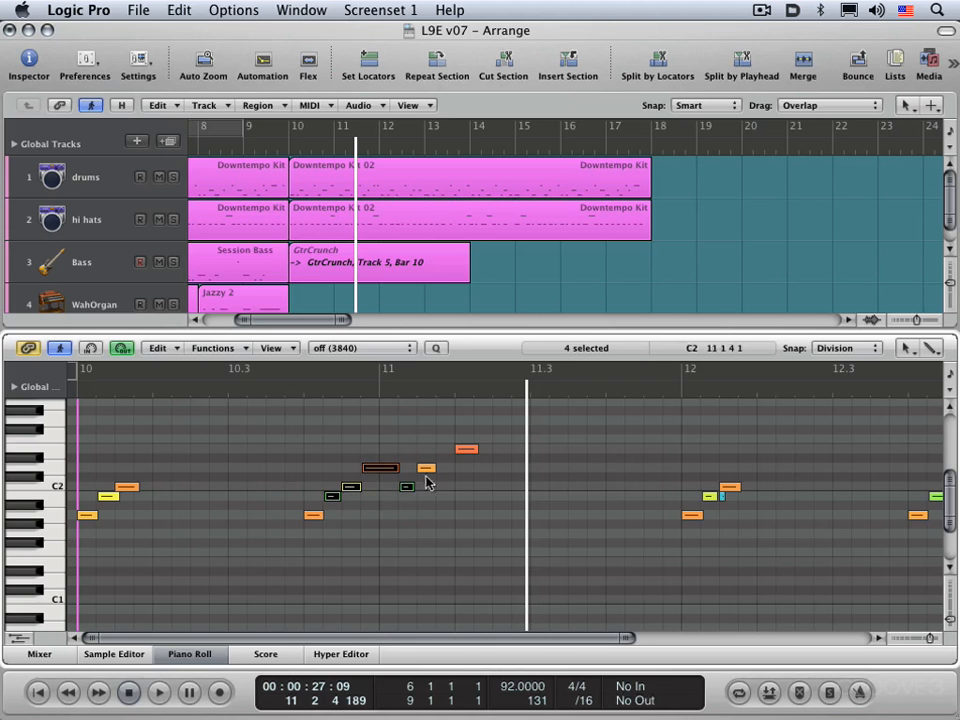
key("space")
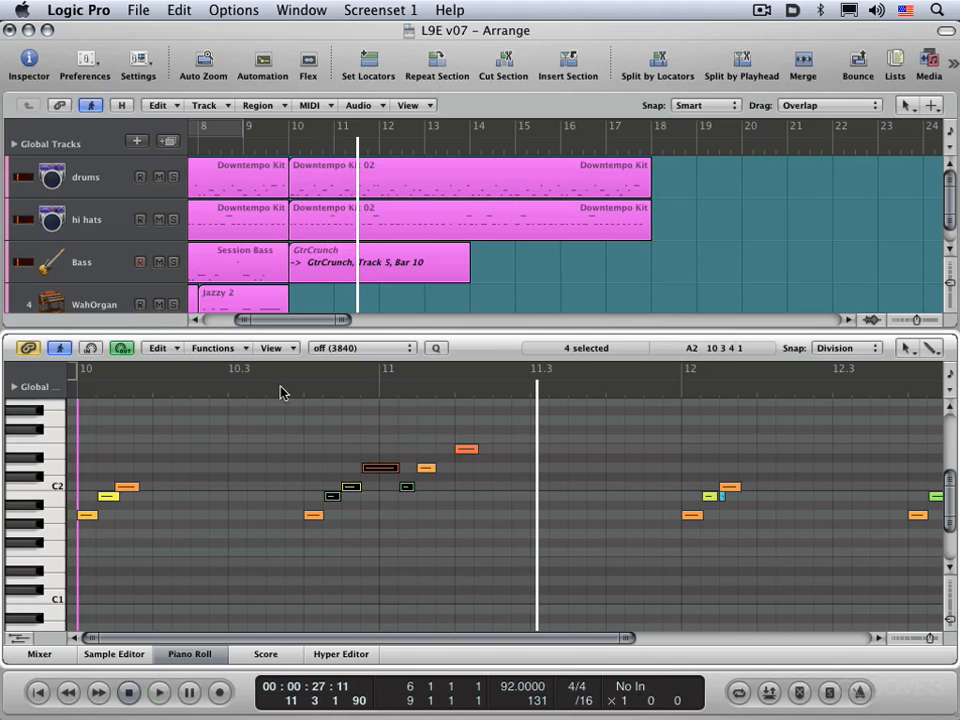
key("space")
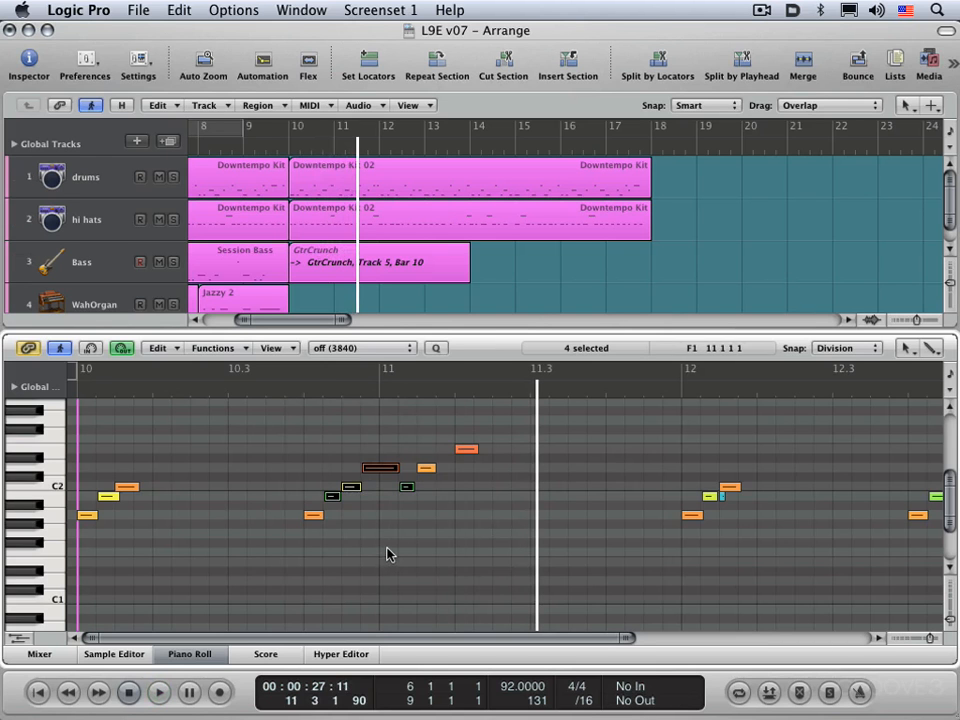